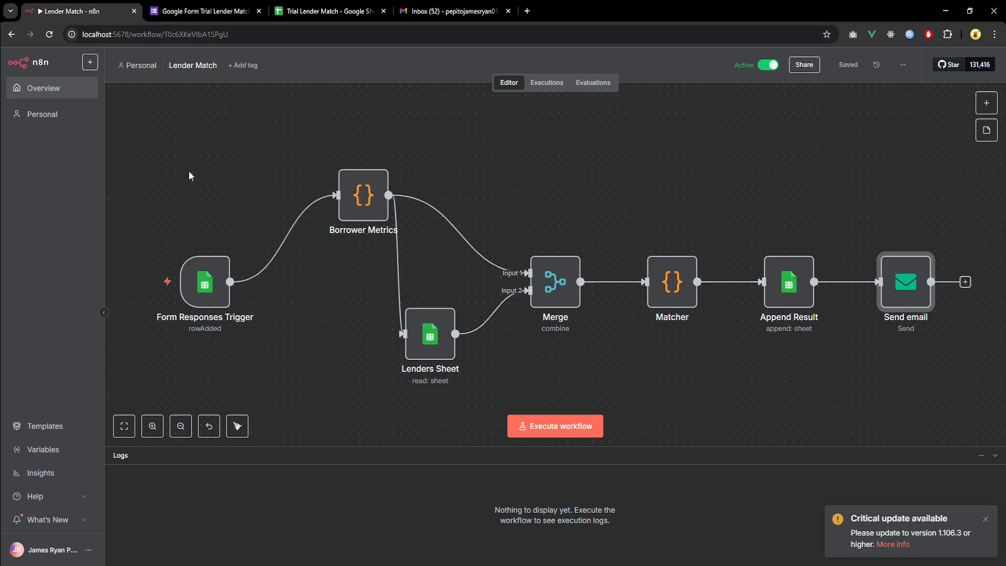
# Step: View the Google Form and examine the lender criteria in the Lenders sheet of the Trial Lender Match spreadsheet
pyautogui.hotkey('ctrl', 'Tab')
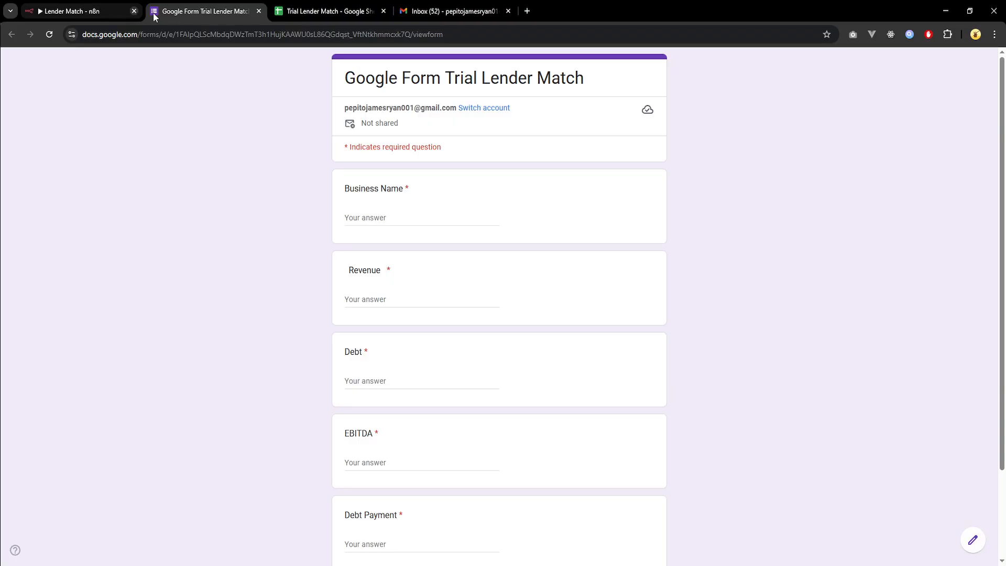
pyautogui.click(309, 7)
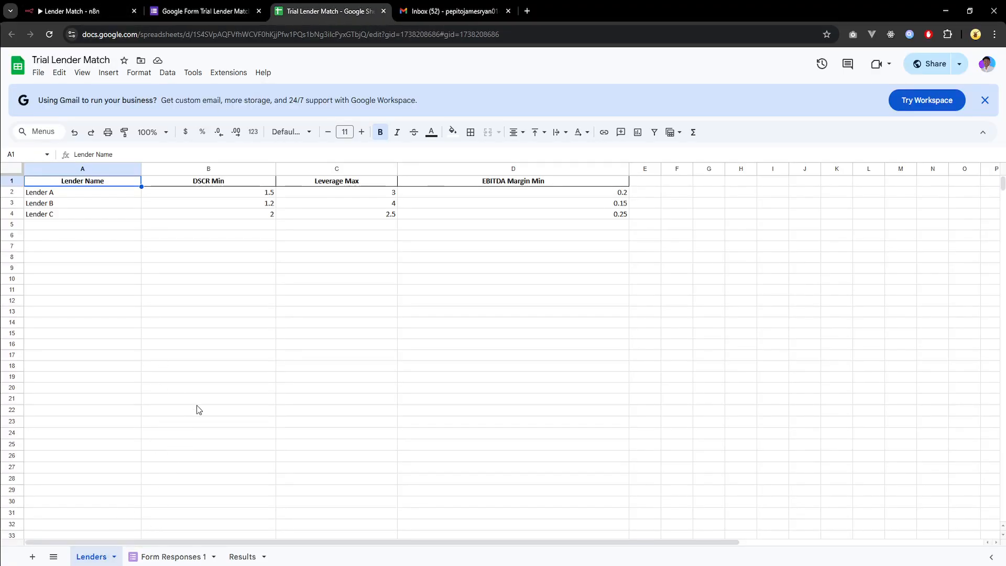
pyautogui.moveTo(611, 314); pyautogui.dragTo(608, 290)
pyautogui.keyDown('shift'); pyautogui.click(165, 206); pyautogui.keyUp('shift')
pyautogui.click(155, 280)
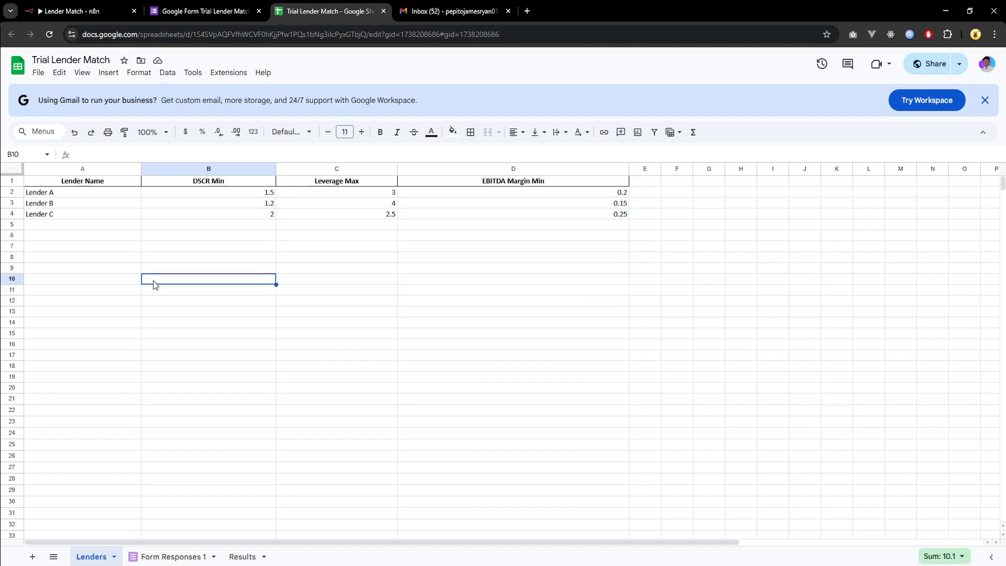
# Step: Compare the columns of the Form Responses 1 sheet with the questions in the Google Form
pyautogui.click(171, 560)
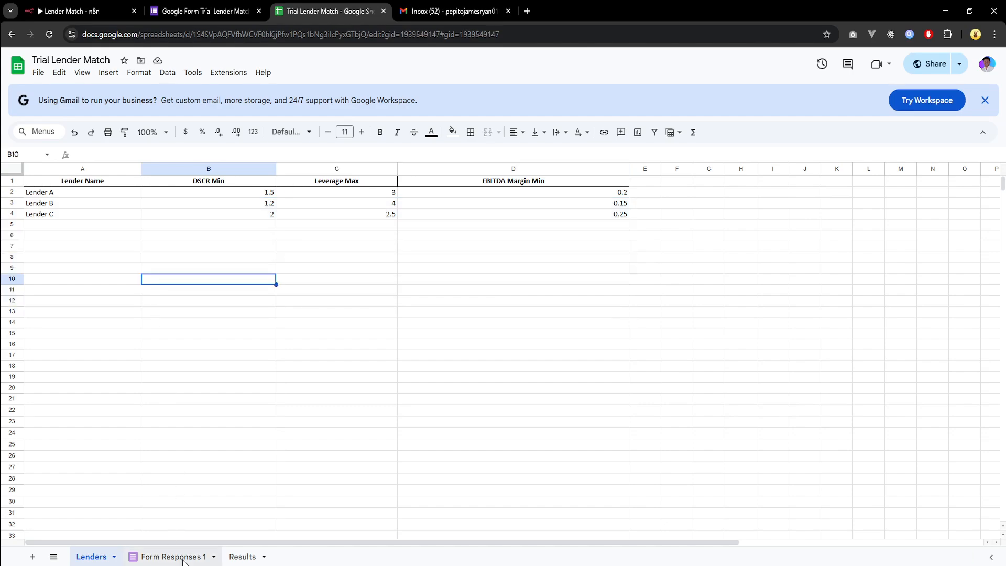
pyautogui.click(215, 9)
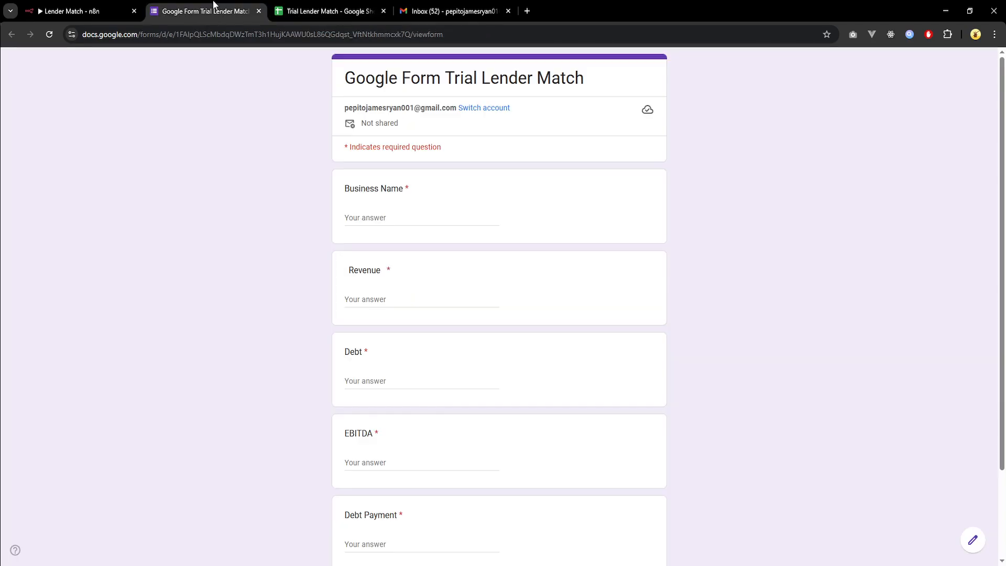
pyautogui.click(328, 7)
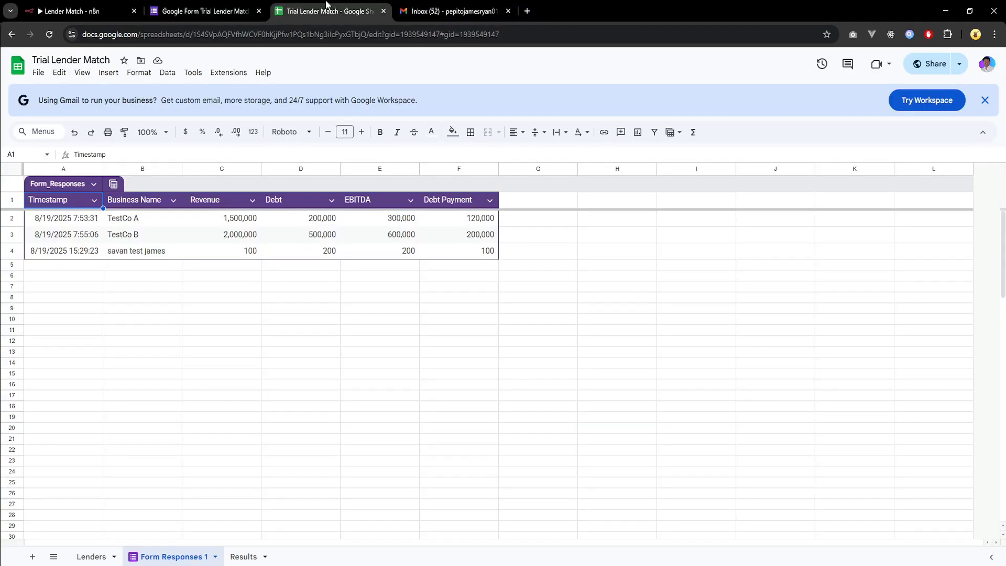
pyautogui.click(229, 6)
pyautogui.scroll(-2, 291, 367)
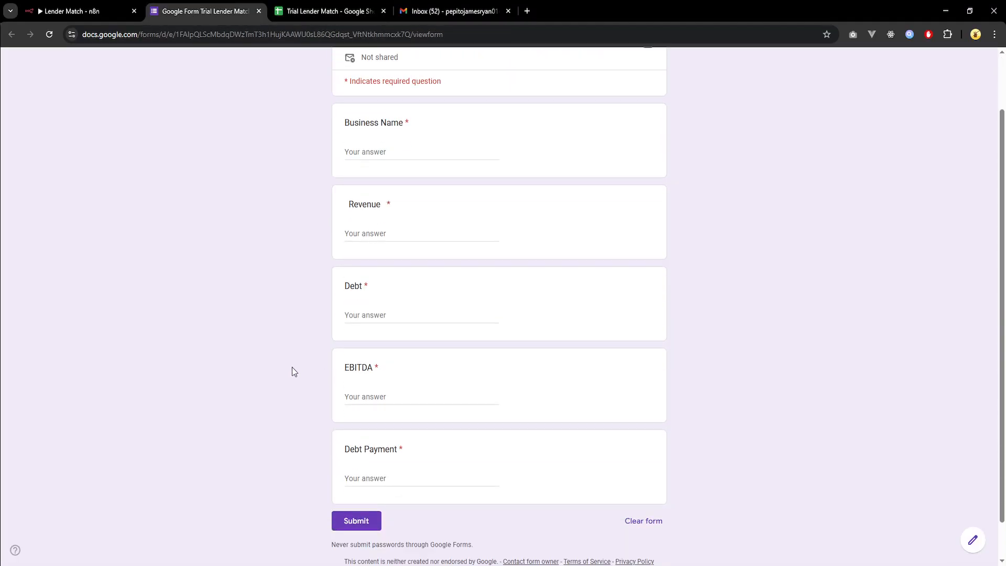
pyautogui.scroll(2, 314, 315)
pyautogui.click(314, 7)
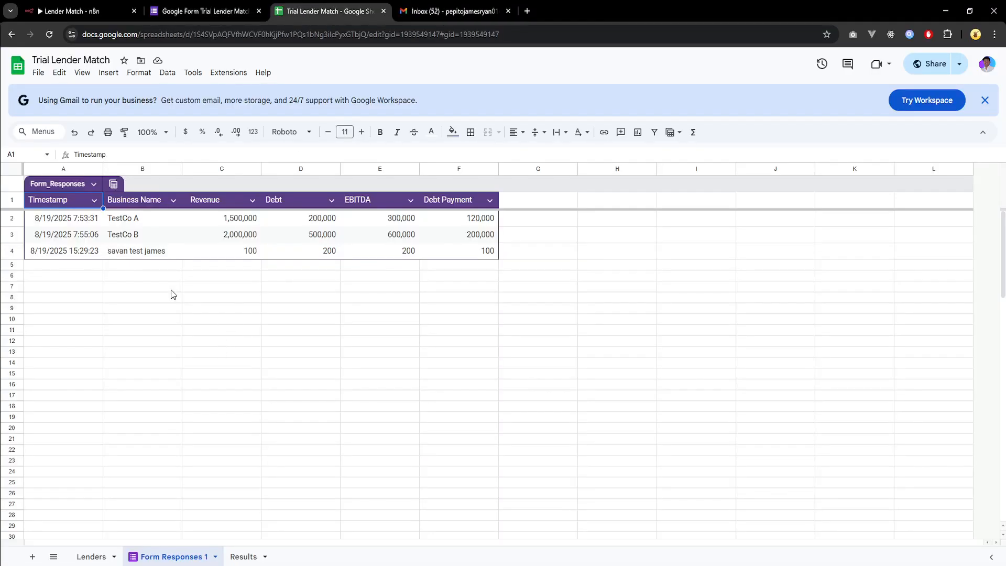
pyautogui.click(318, 278)
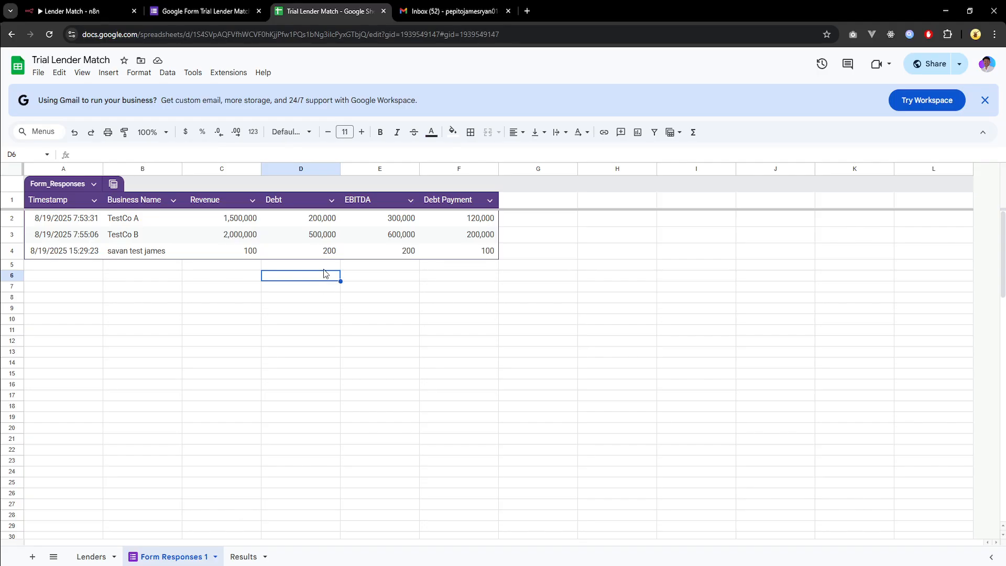
# Step: Examine the Results sheet's columns from Timestamp to Matching Lenders
pyautogui.click(243, 557)
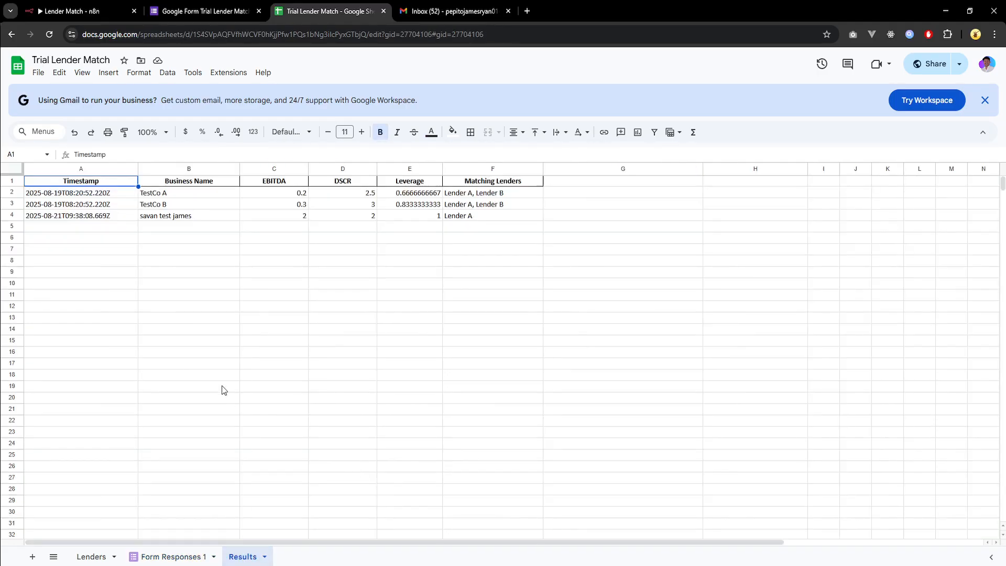
pyautogui.moveTo(90, 237); pyautogui.dragTo(406, 236)
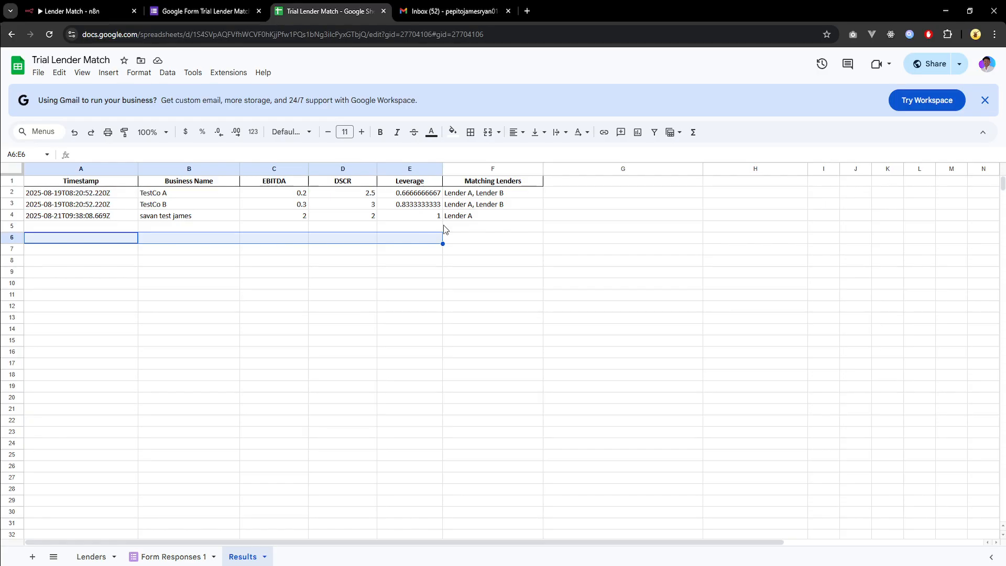
pyautogui.click(460, 228)
pyautogui.moveTo(467, 225); pyautogui.dragTo(90, 234)
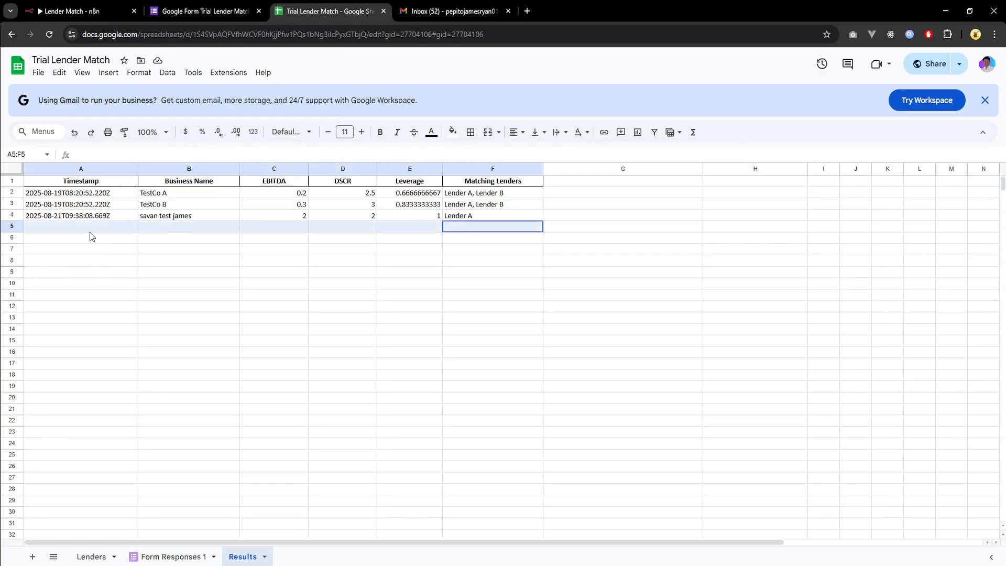
pyautogui.click(134, 260)
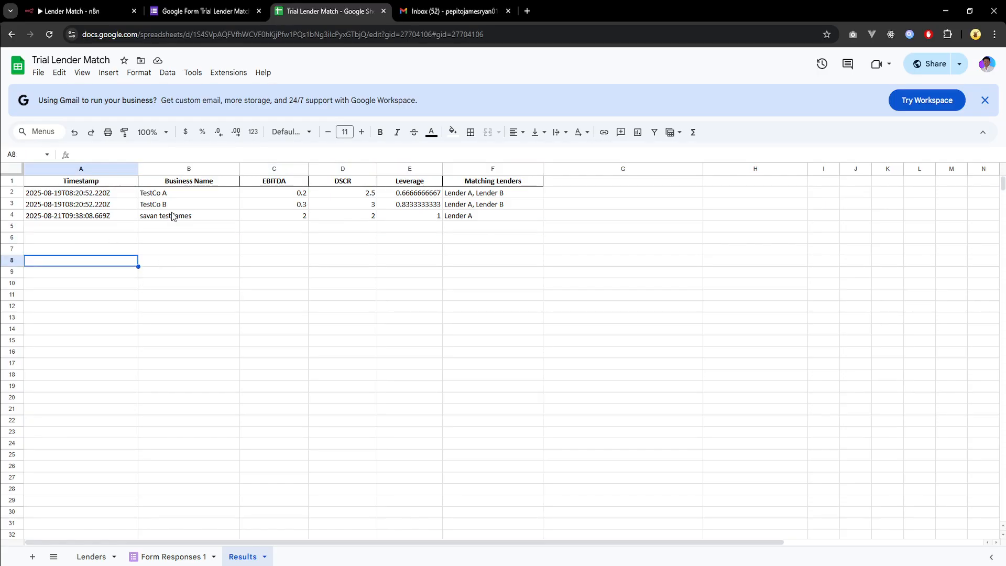
# Step: Review the Google Form's questions and open the Form Responses Trigger node in the n8n Lender Match workflow
pyautogui.click(71, 6)
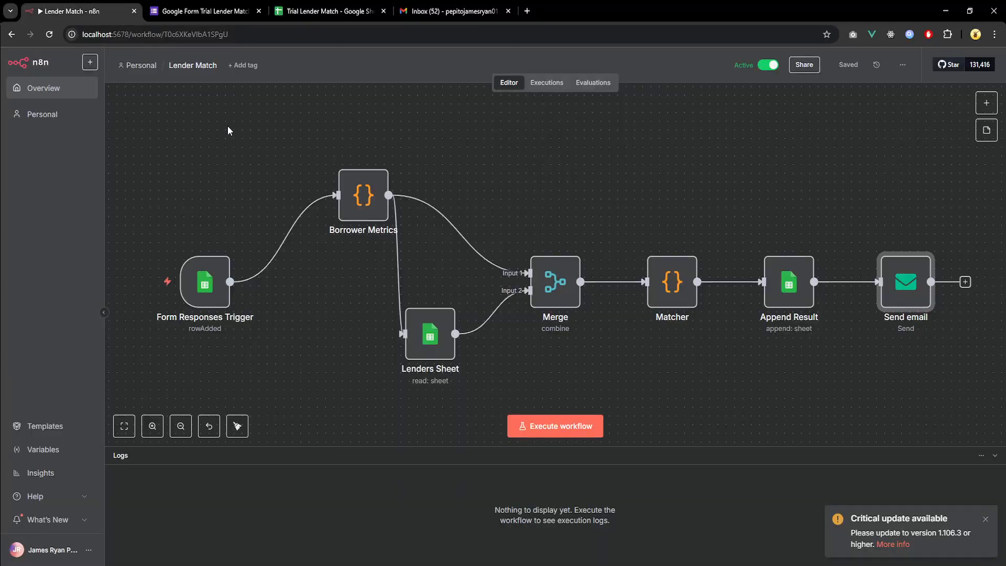
pyautogui.click(207, 11)
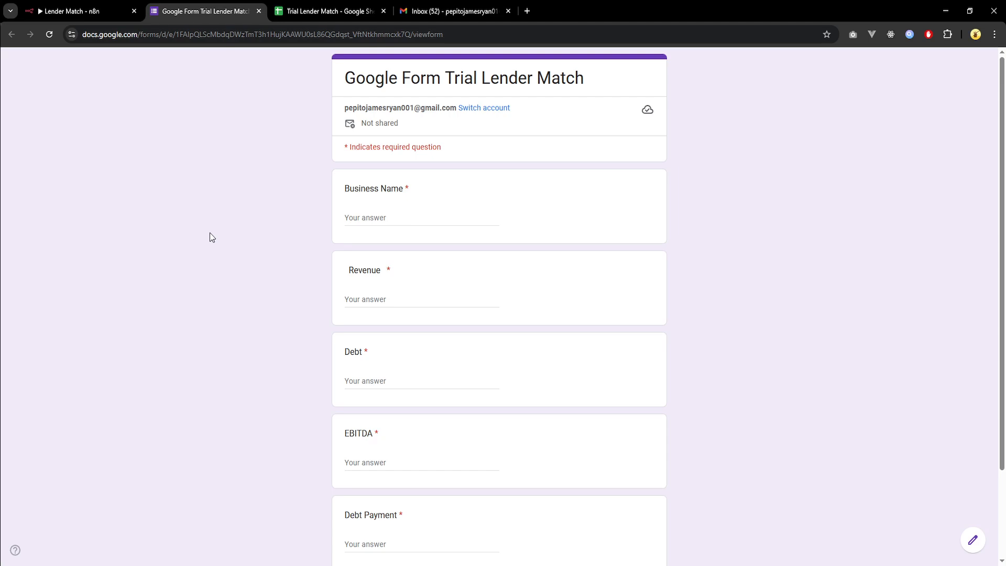
pyautogui.scroll(-2, 292, 337)
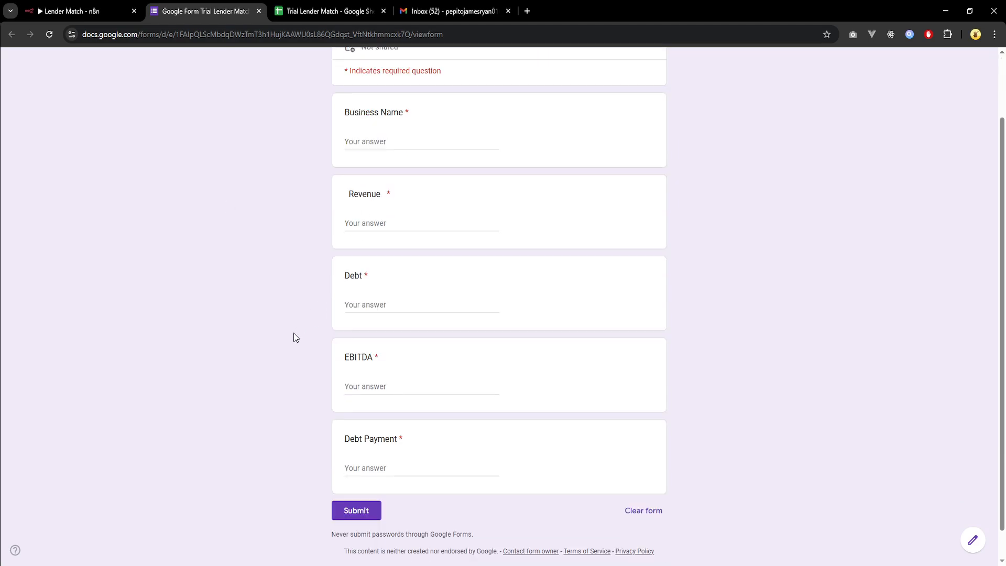
pyautogui.scroll(2, 295, 337)
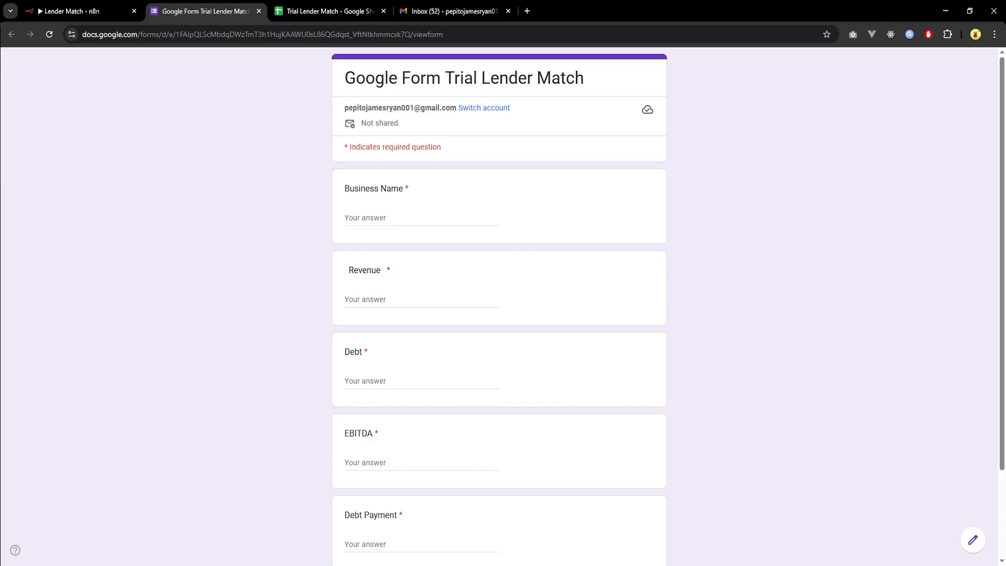
pyautogui.click(117, 5)
pyautogui.doubleClick(203, 276)
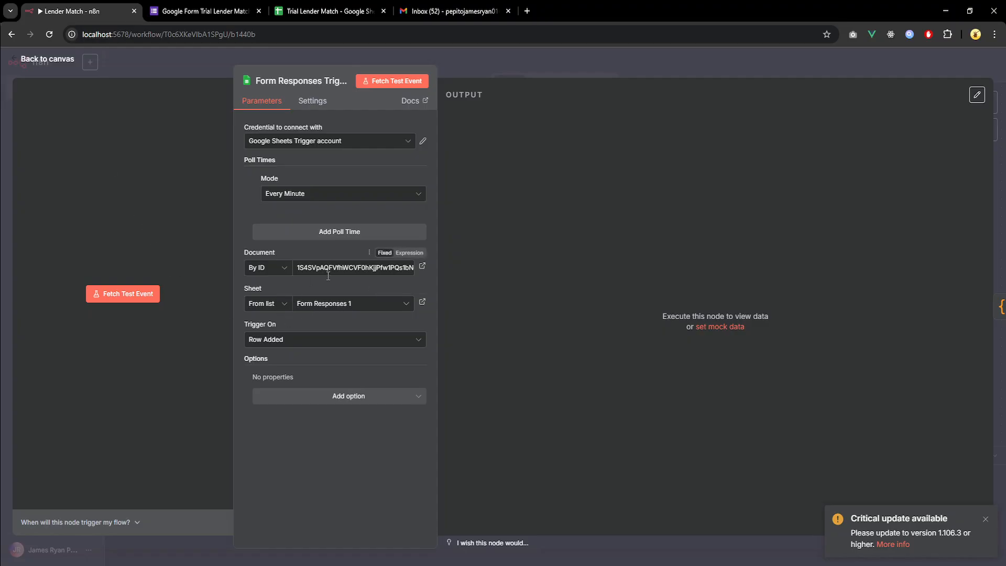
# Step: Highlight the form ID in the Google Form's web address and return to the trigger node in n8n
pyautogui.click(367, 11)
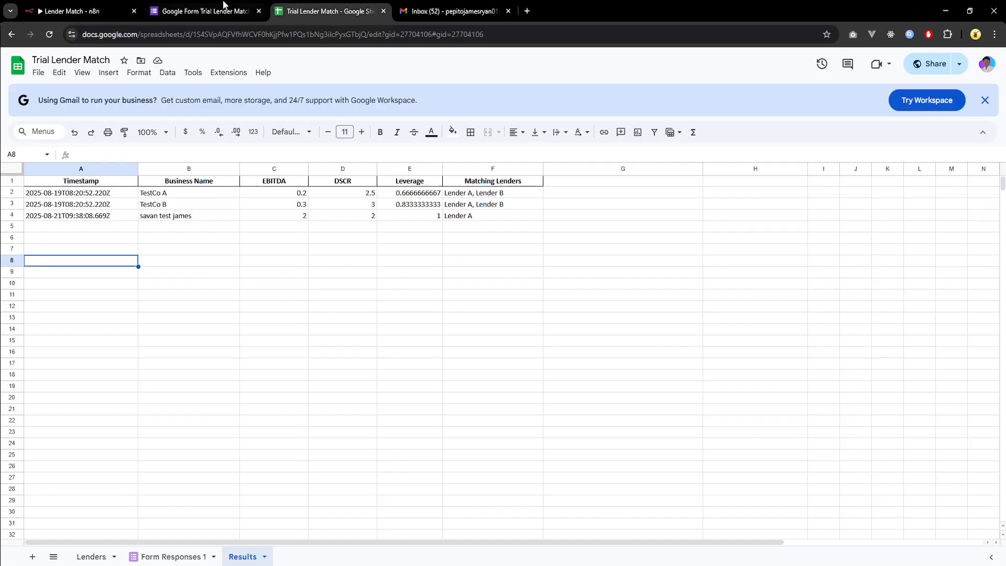
pyautogui.click(230, 11)
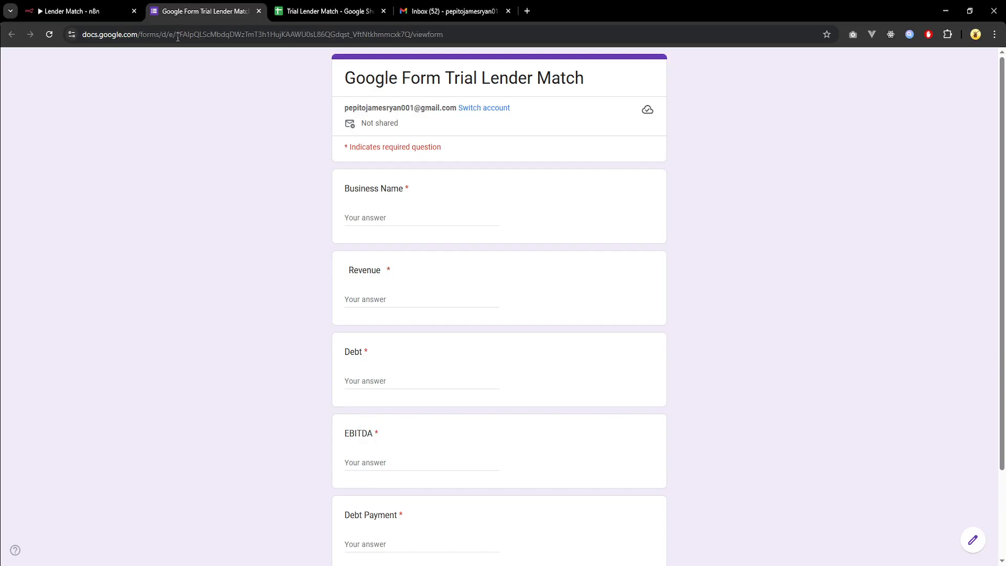
pyautogui.moveTo(177, 36); pyautogui.dragTo(362, 53)
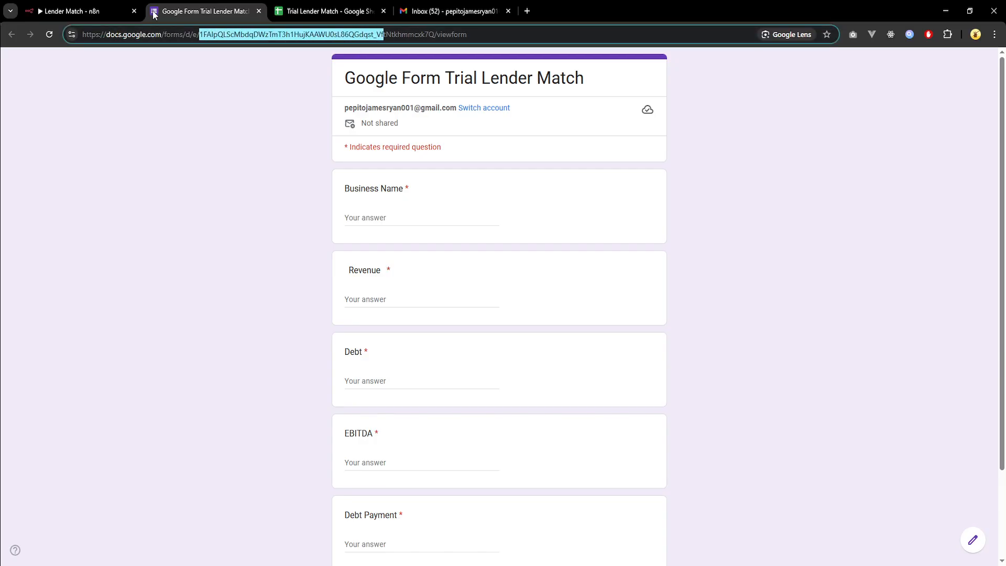
pyautogui.click(88, 4)
pyautogui.click(226, 4)
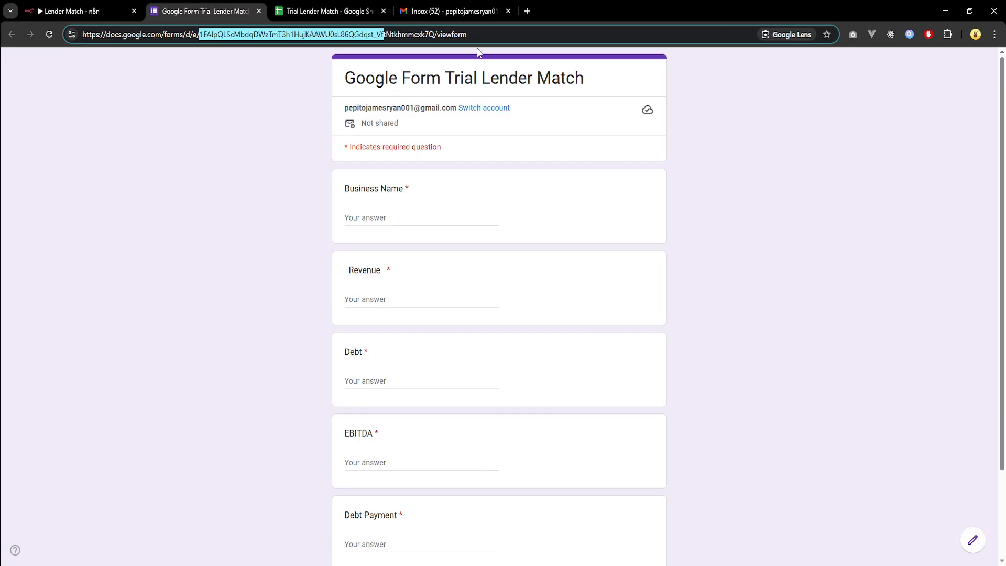
pyautogui.moveTo(435, 35); pyautogui.dragTo(199, 42)
pyautogui.click(88, 11)
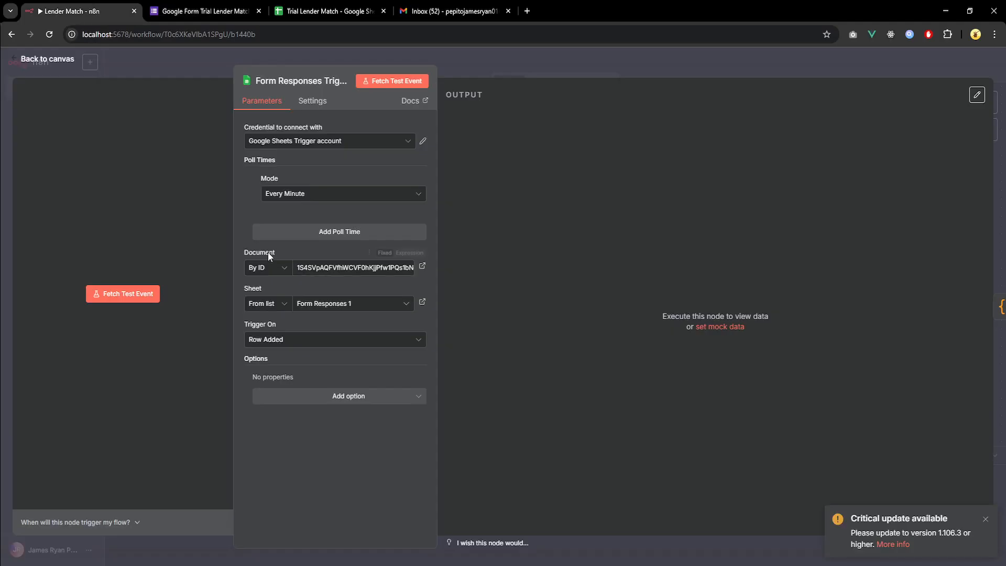
# Step: Check the trigger's sheet choices against the Trial Lender Match spreadsheet's ID in its web address and its sheets
pyautogui.click(280, 310)
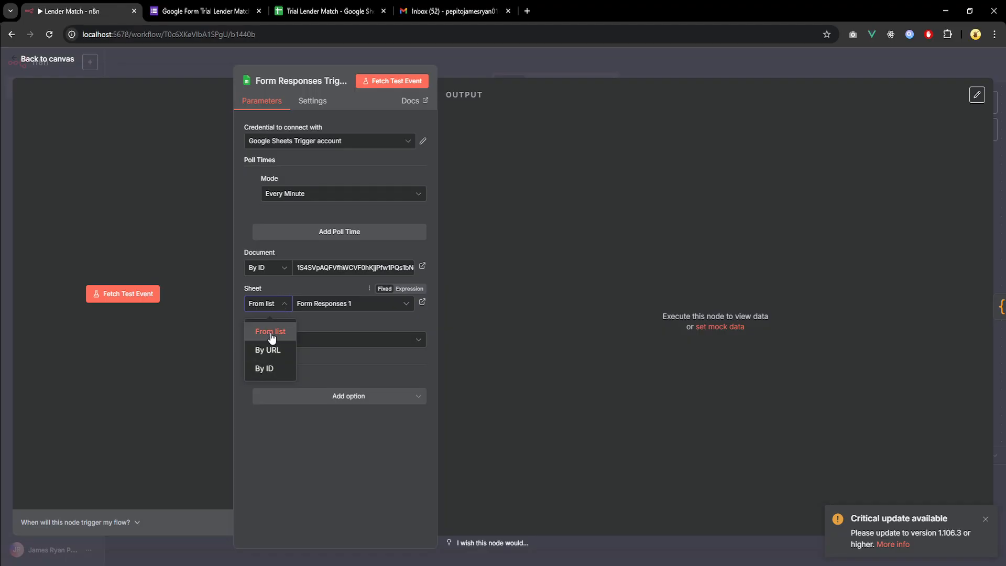
pyautogui.click(326, 309)
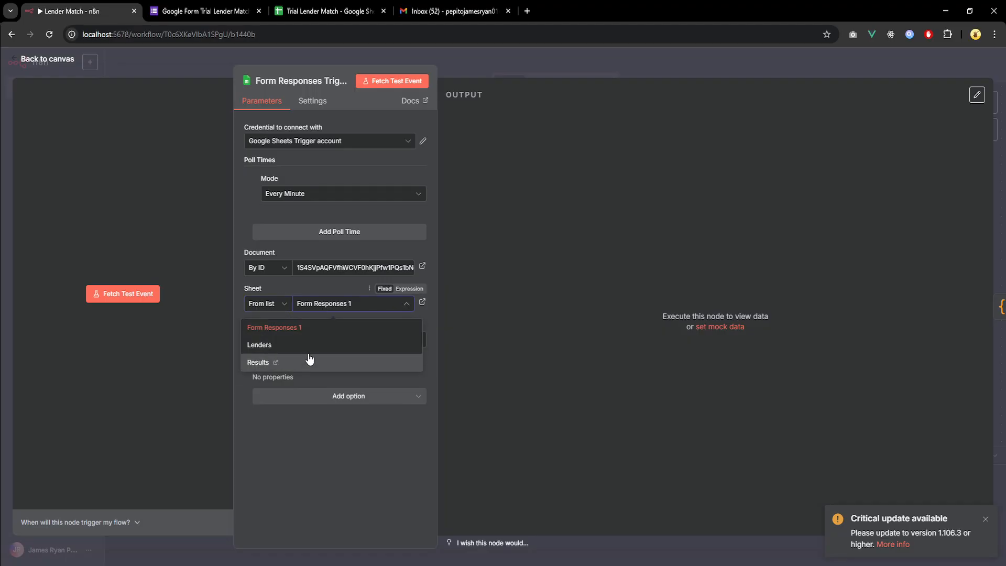
pyautogui.click(242, 5)
pyautogui.click(325, 10)
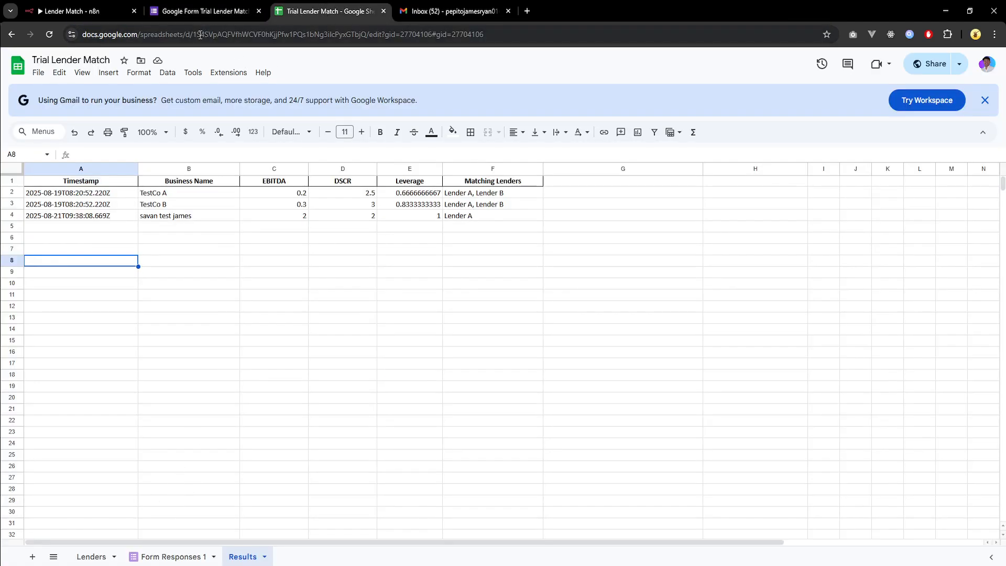
pyautogui.moveTo(192, 34); pyautogui.dragTo(356, 37)
pyautogui.click(195, 6)
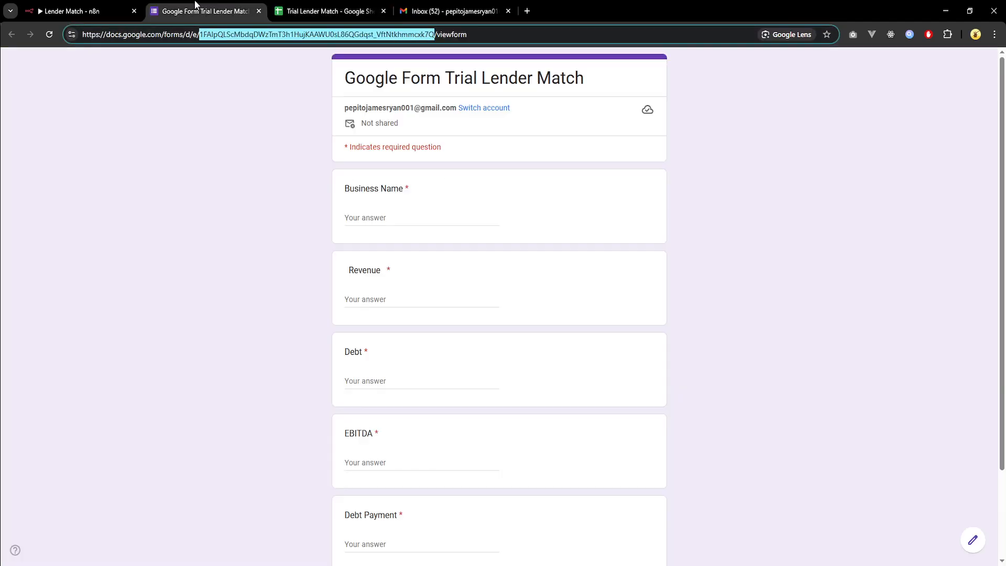
pyautogui.click(314, 7)
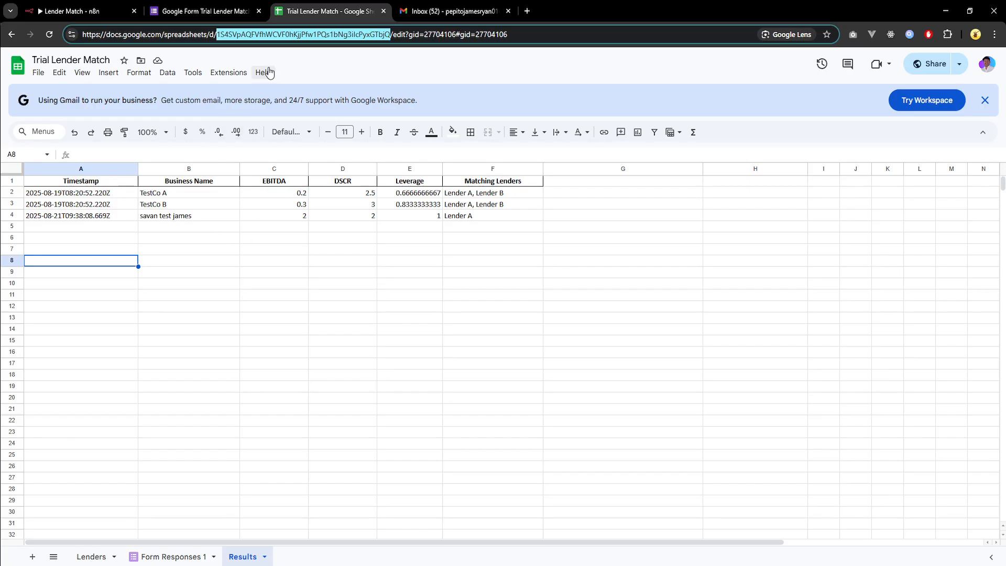
pyautogui.click(91, 557)
pyautogui.click(241, 556)
pyautogui.click(78, 11)
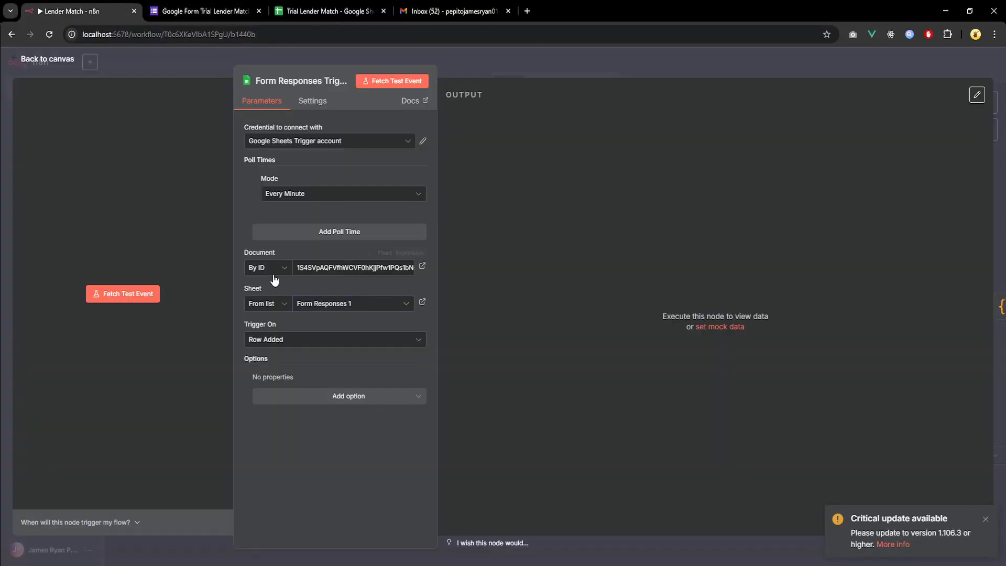
# Step: Inspect the Form Responses Trigger's available sheets and its ways of identifying the document
pyautogui.click(330, 306)
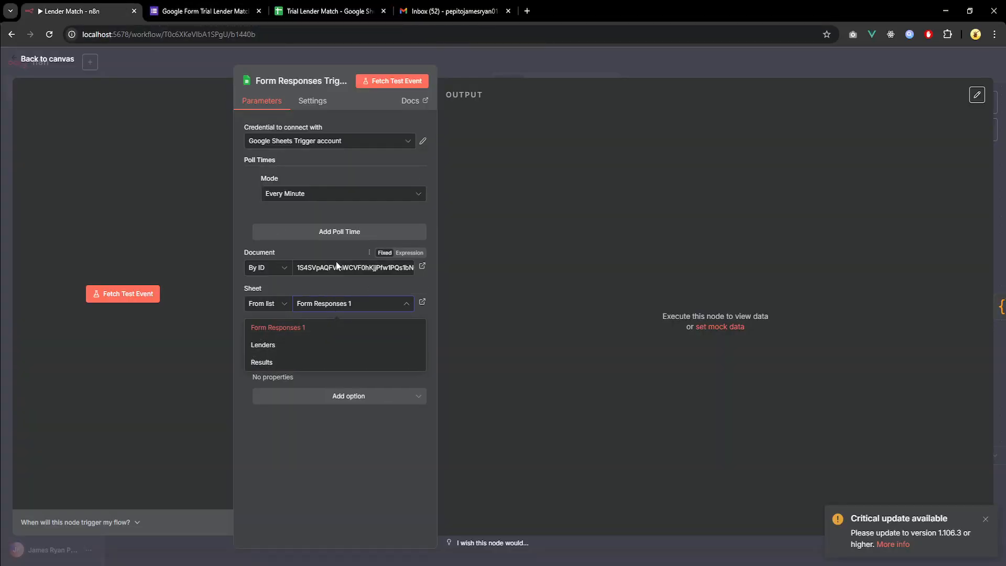
pyautogui.click(303, 277)
pyautogui.click(283, 269)
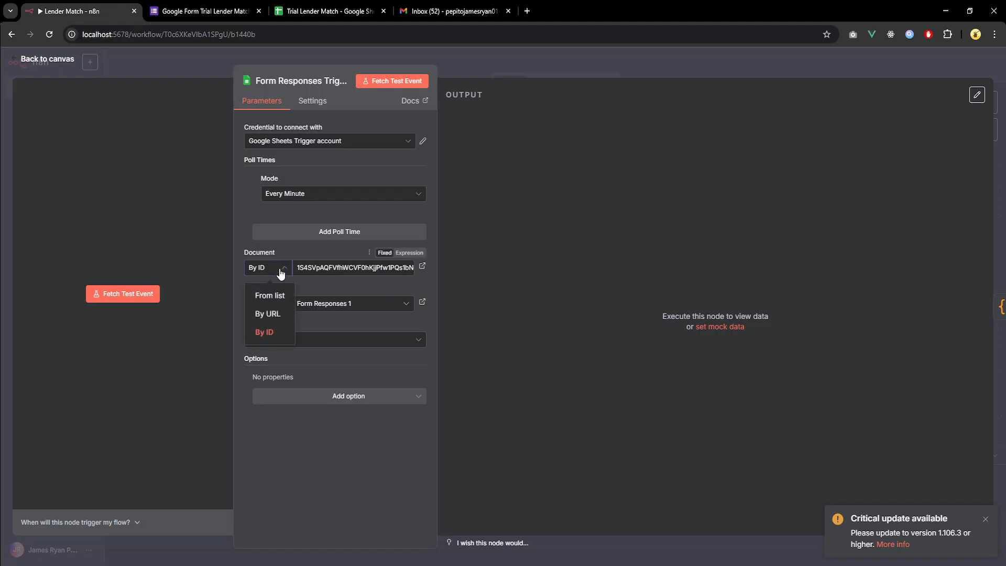
pyautogui.click(288, 247)
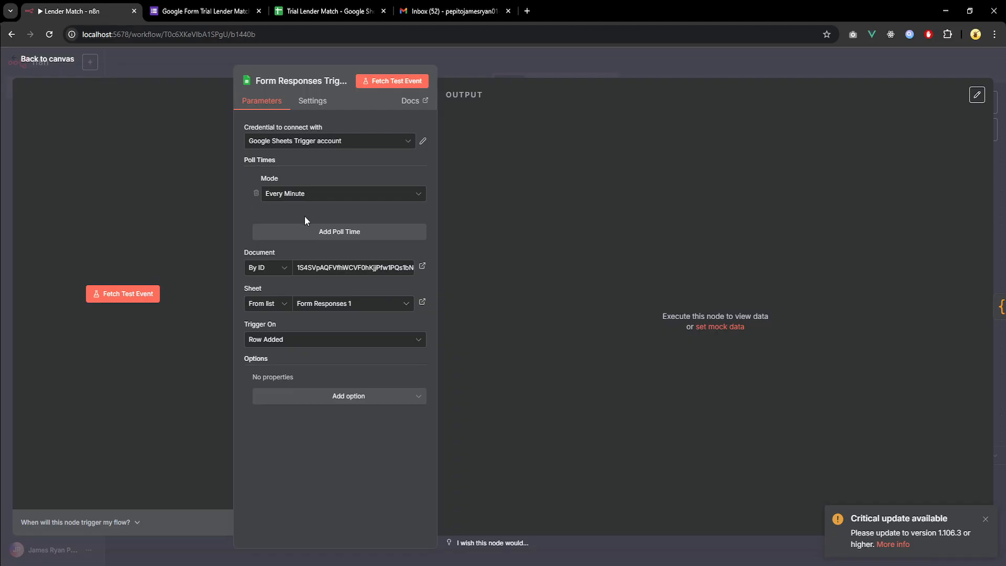
# Step: Fetch a test event in the Form Responses Trigger and highlight the first returned record in the output
pyautogui.click(421, 84)
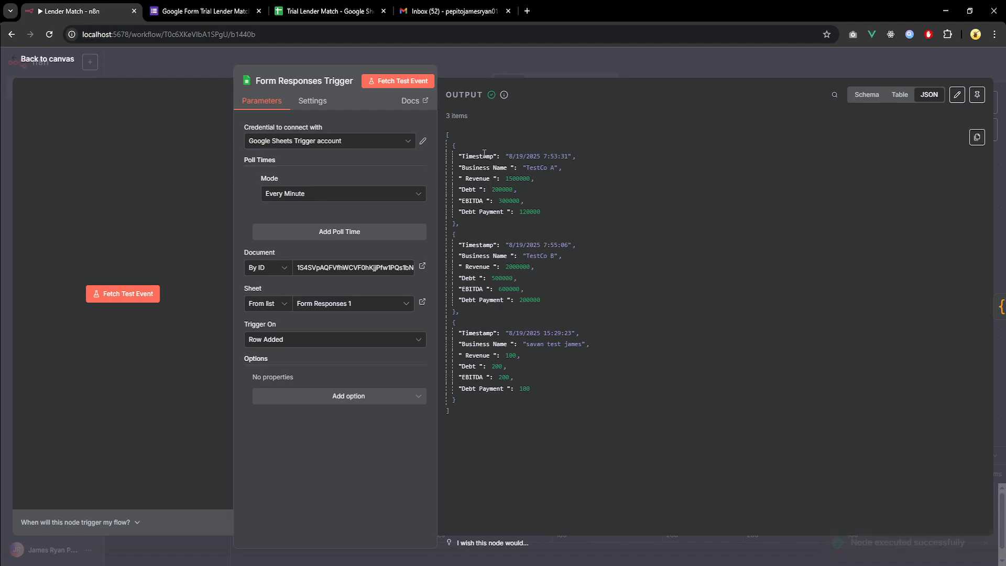
pyautogui.moveTo(454, 148); pyautogui.dragTo(540, 213)
pyautogui.click(539, 215)
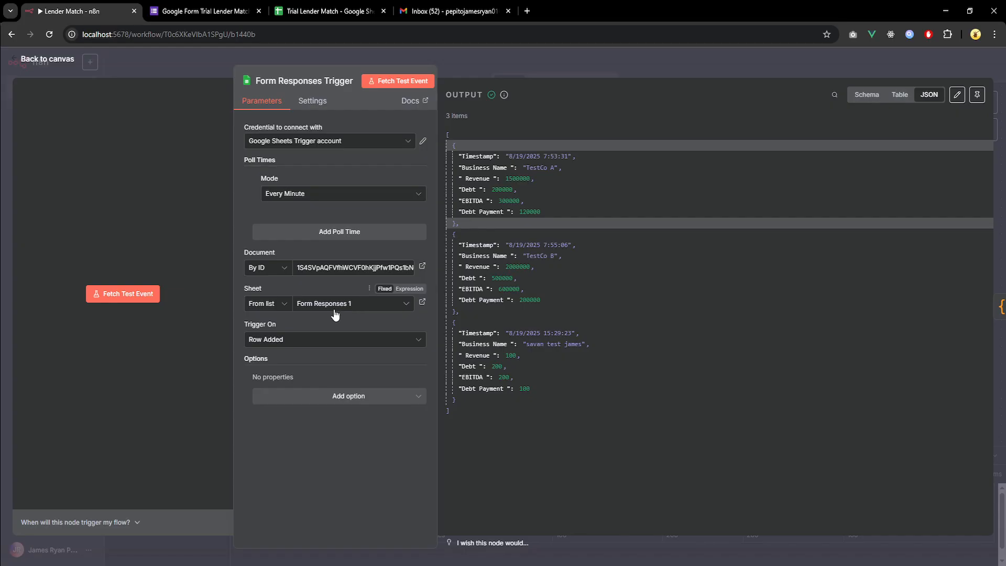
# Step: Compare the trigger's fetched records with the Form Responses 1 sheet in Trial Lender Match and return to the n8n canvas
pyautogui.click(286, 7)
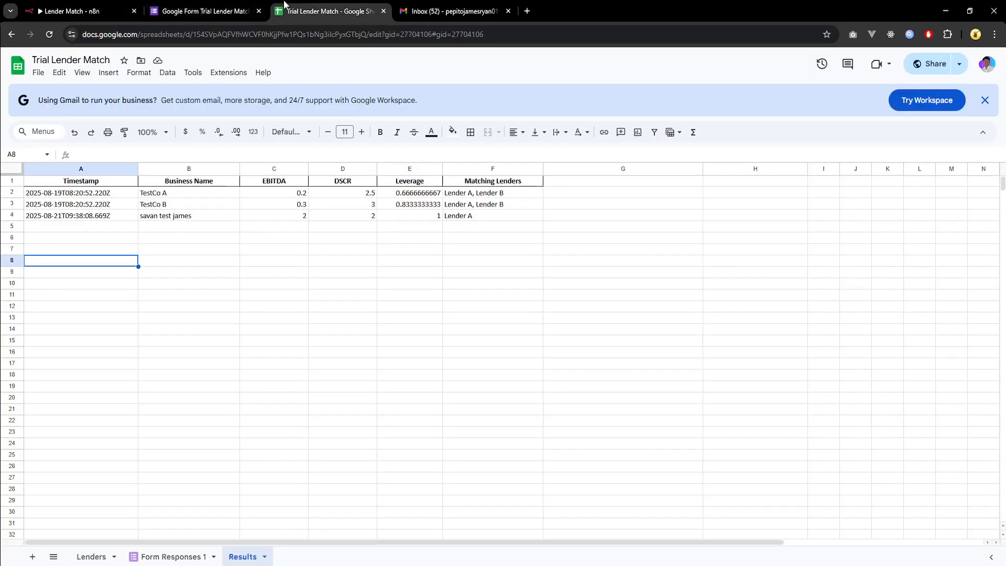
pyautogui.click(156, 556)
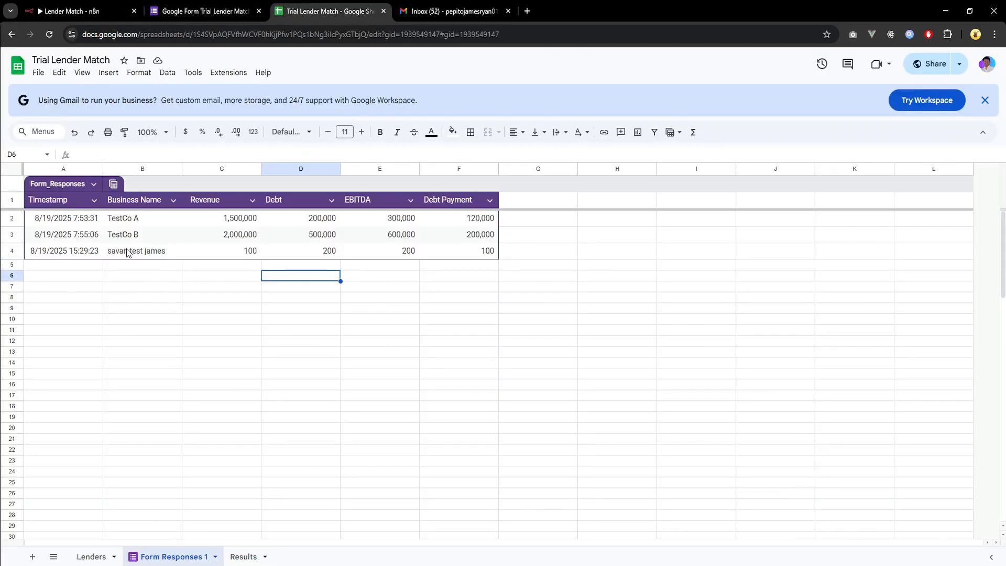
pyautogui.click(97, 6)
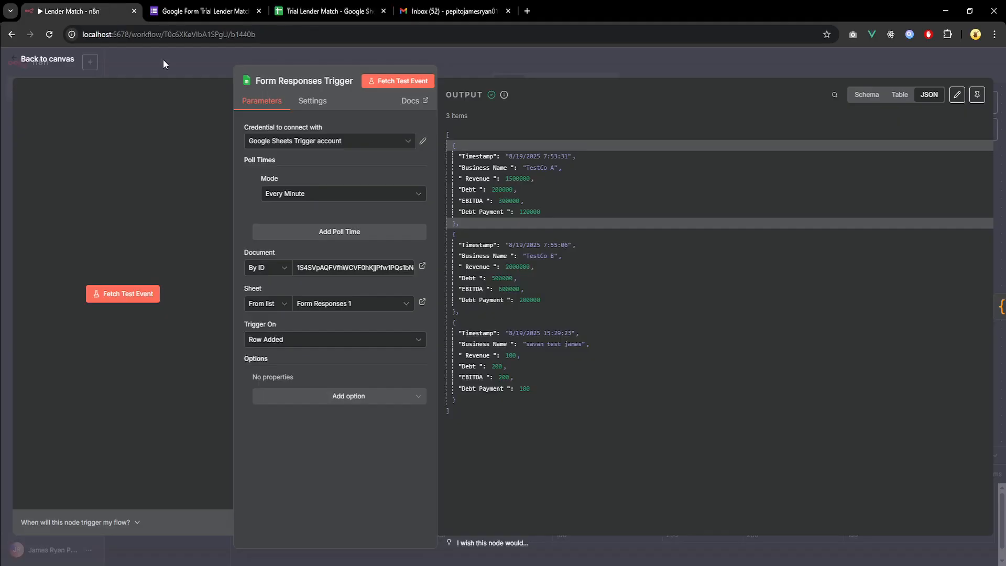
pyautogui.click(63, 60)
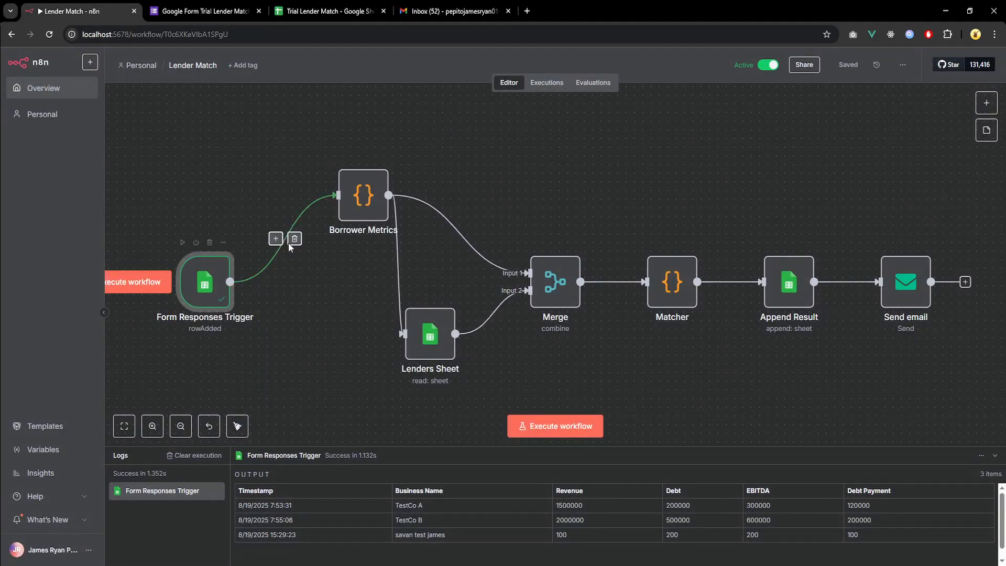
# Step: Review the Borrower Metrics node's JavaScript and execute the node on the fetched form responses
pyautogui.doubleClick(351, 217)
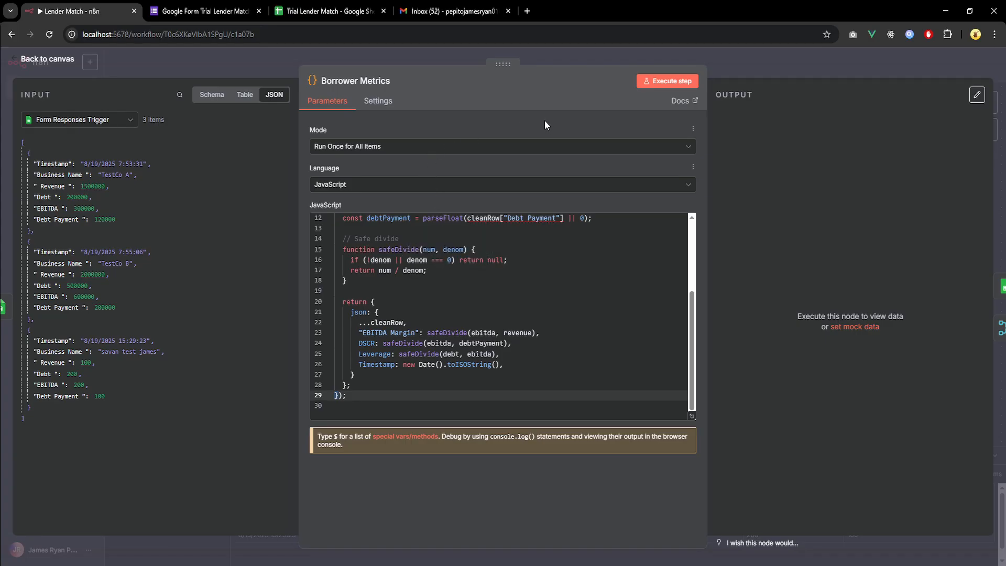
pyautogui.scroll(2, 544, 304)
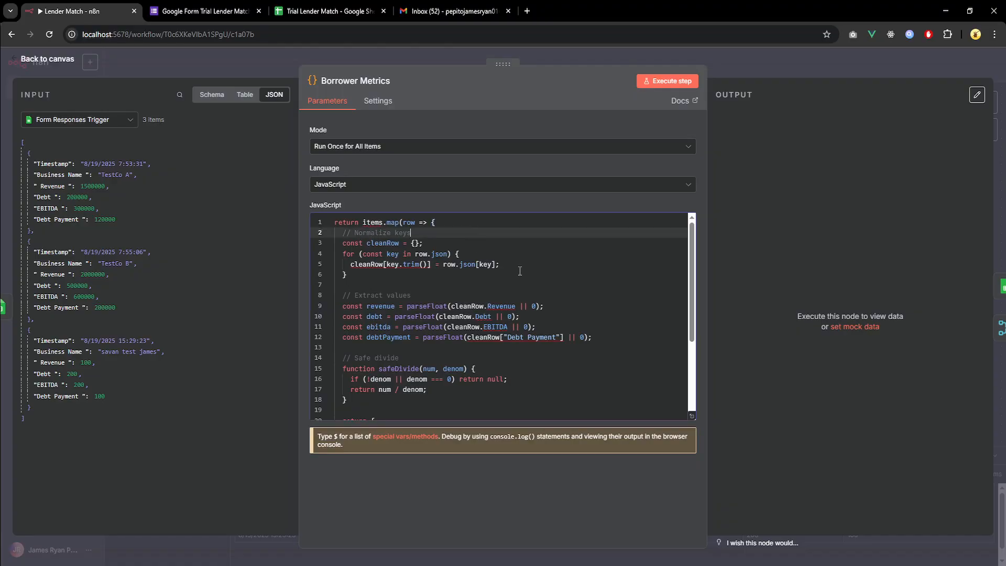
pyautogui.scroll(-2, 528, 318)
pyautogui.scroll(-1, 528, 318)
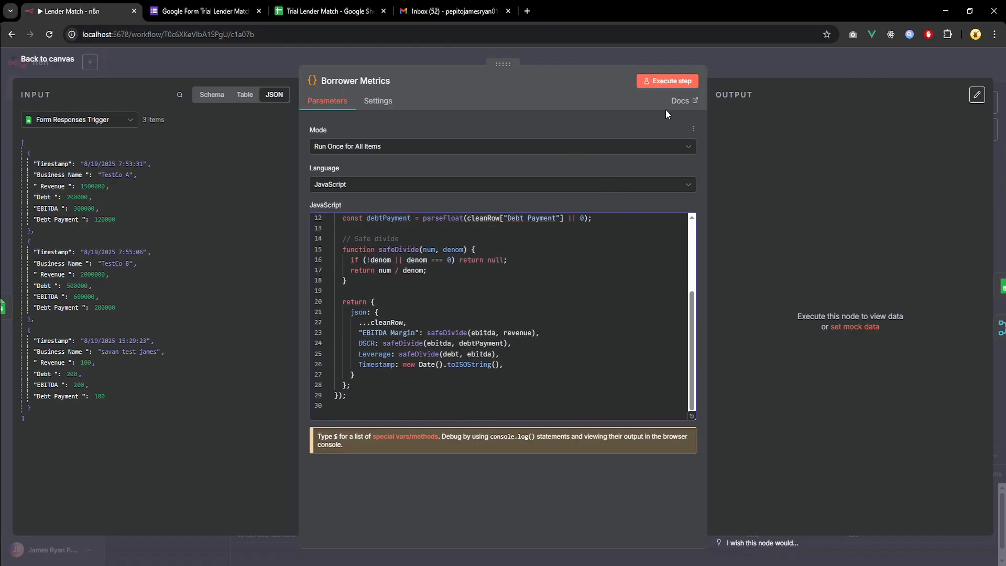
pyautogui.click(664, 82)
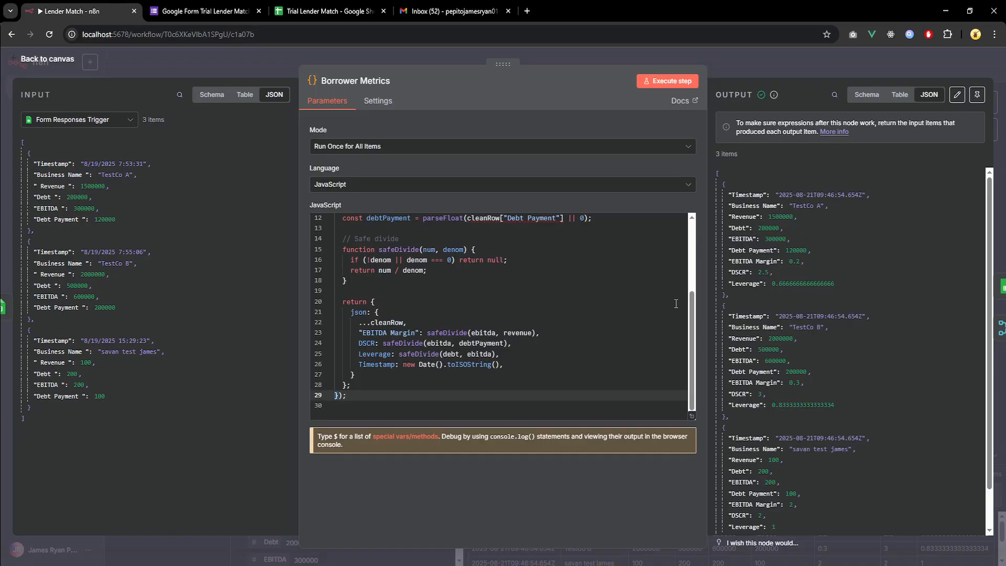
pyautogui.click(66, 63)
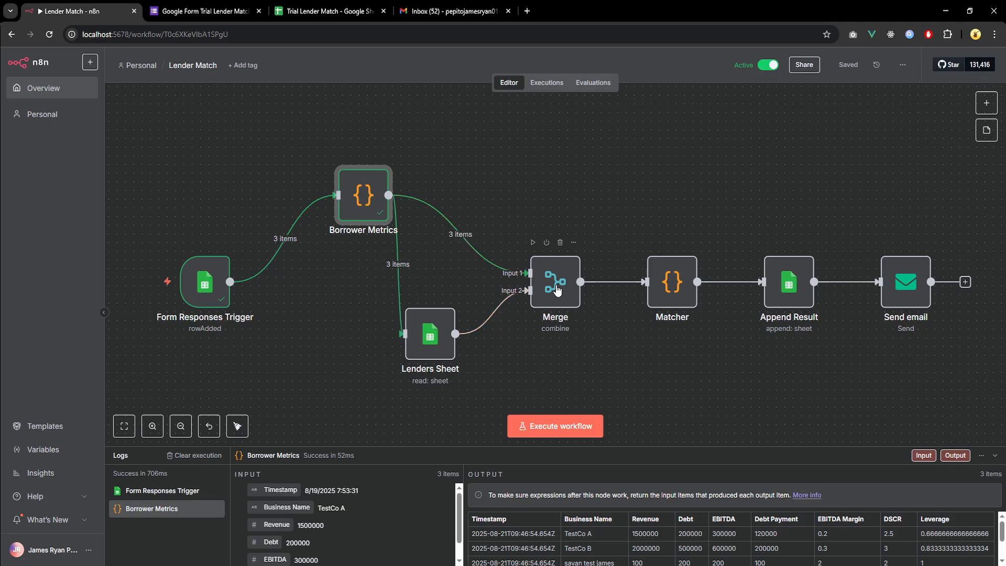
# Step: Check the Lenders Sheet node's available input sources and execute the node to read the Lenders sheet
pyautogui.doubleClick(430, 345)
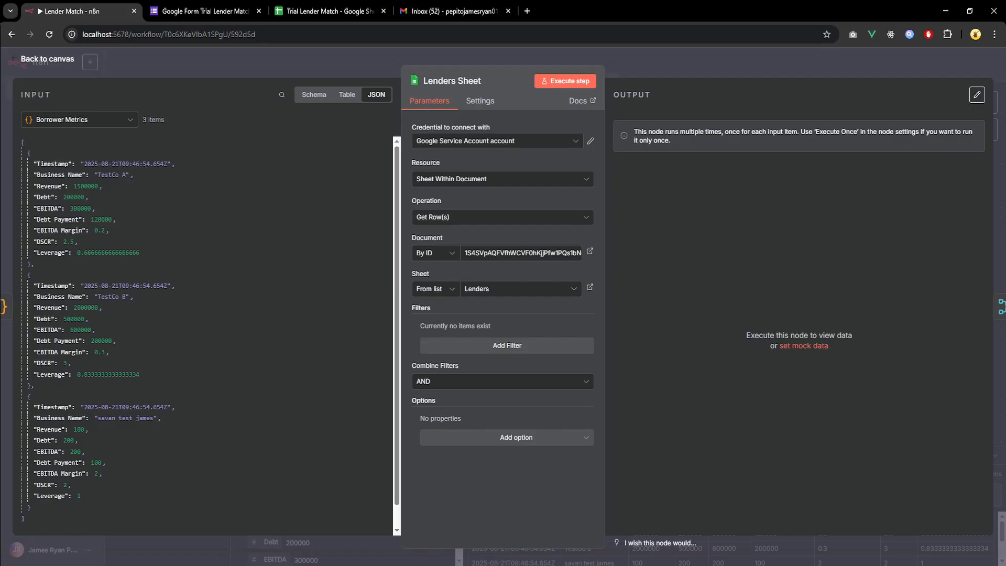
pyautogui.click(124, 119)
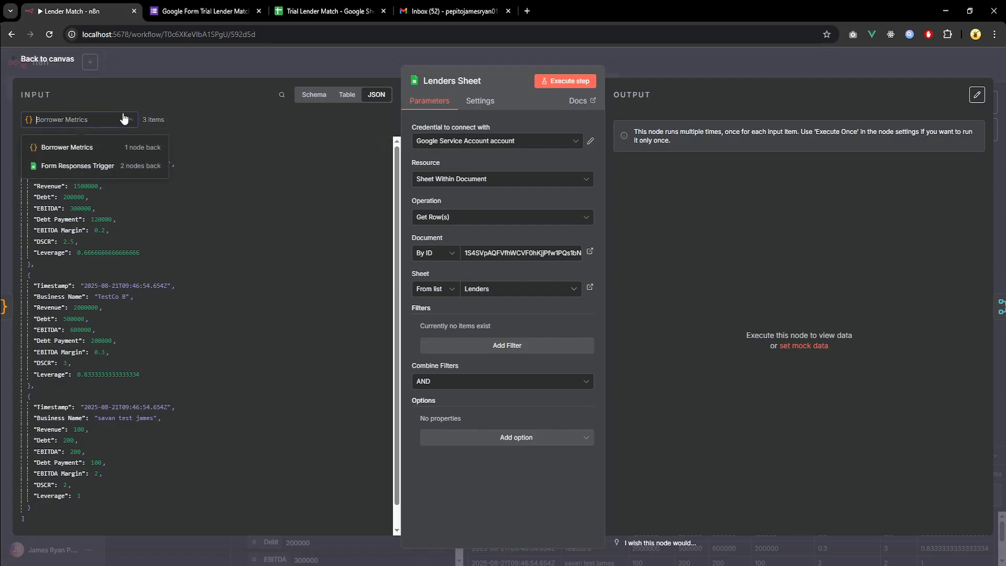
pyautogui.click(124, 119)
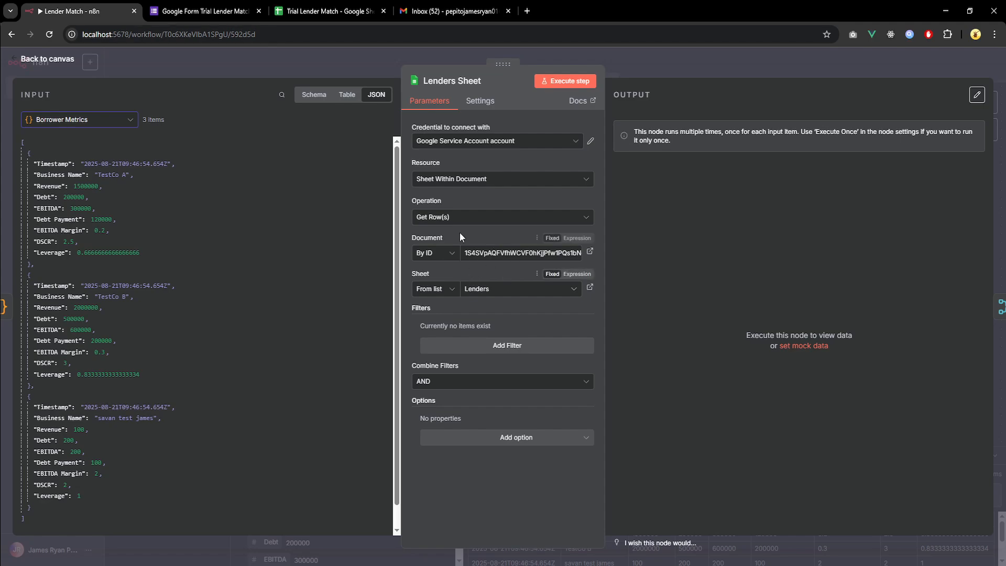
pyautogui.click(564, 81)
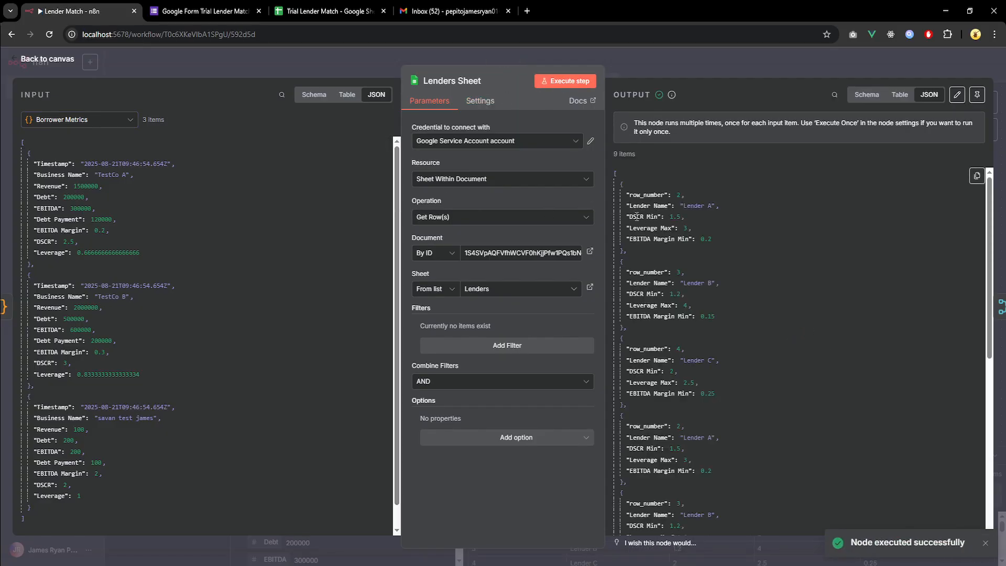
# Step: Compare the Lenders Sheet node's output with the Lenders sheet in the Trial Lender Match spreadsheet
pyautogui.click(321, 6)
pyautogui.click(90, 556)
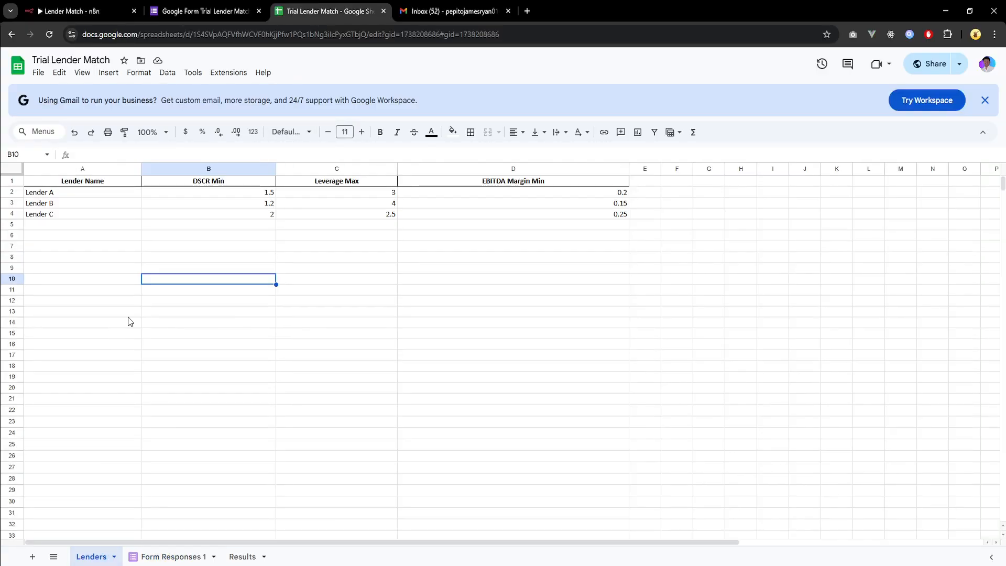
pyautogui.click(84, 10)
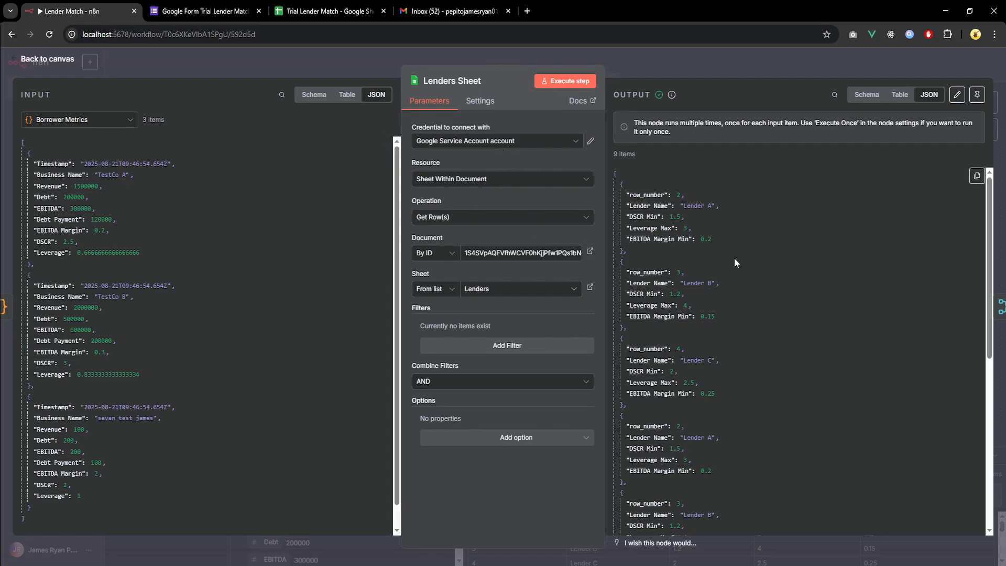
pyautogui.scroll(-6, 722, 309)
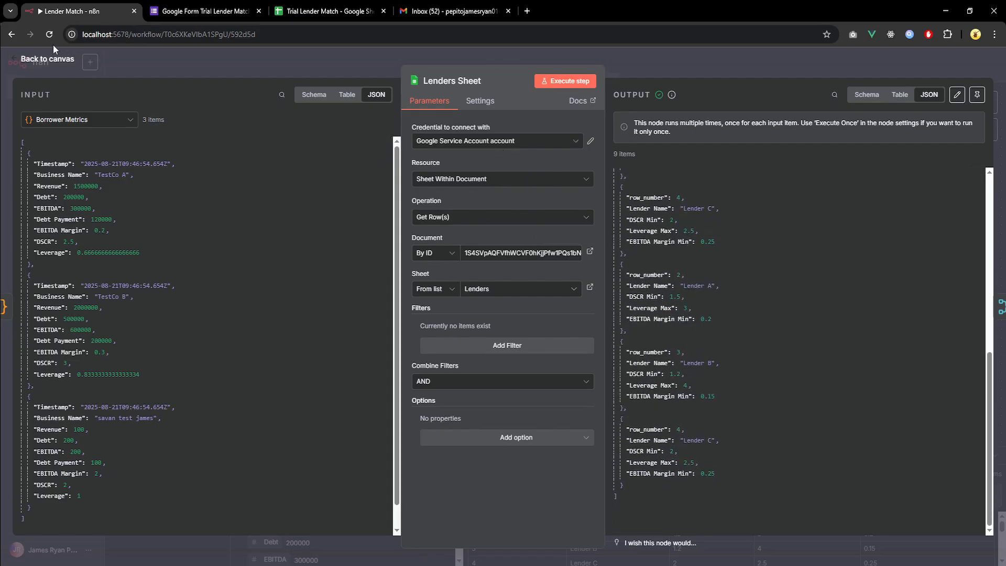
pyautogui.click(47, 59)
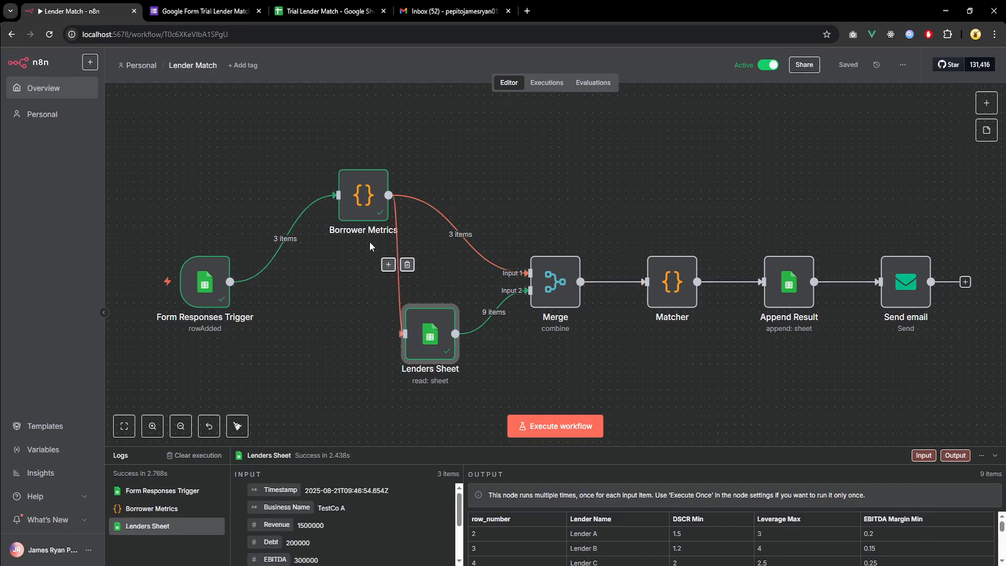
# Step: Recheck the data of the Borrower Metrics, Form Responses Trigger and Lenders Sheet nodes that leads into the merge
pyautogui.click(367, 210)
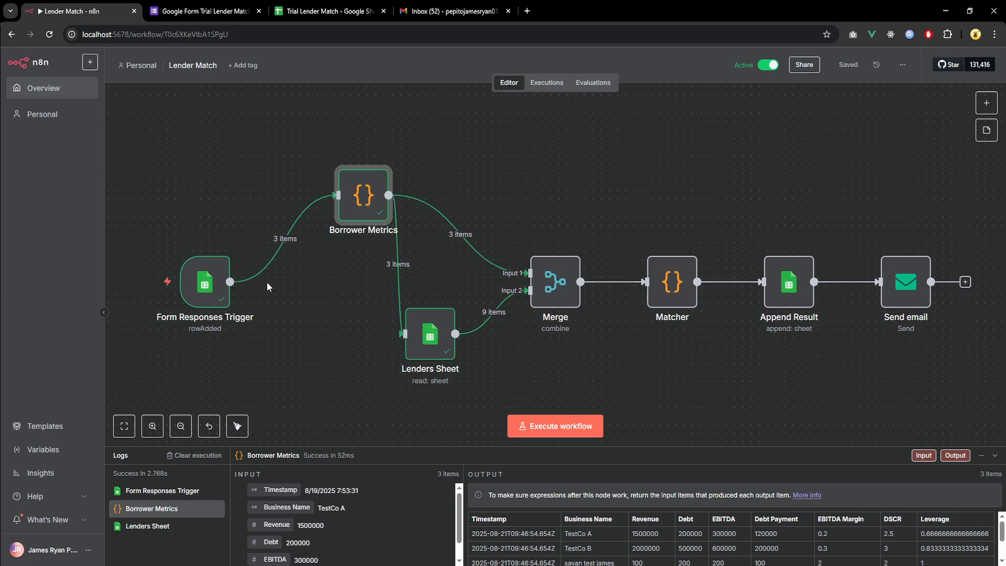
pyautogui.doubleClick(213, 273)
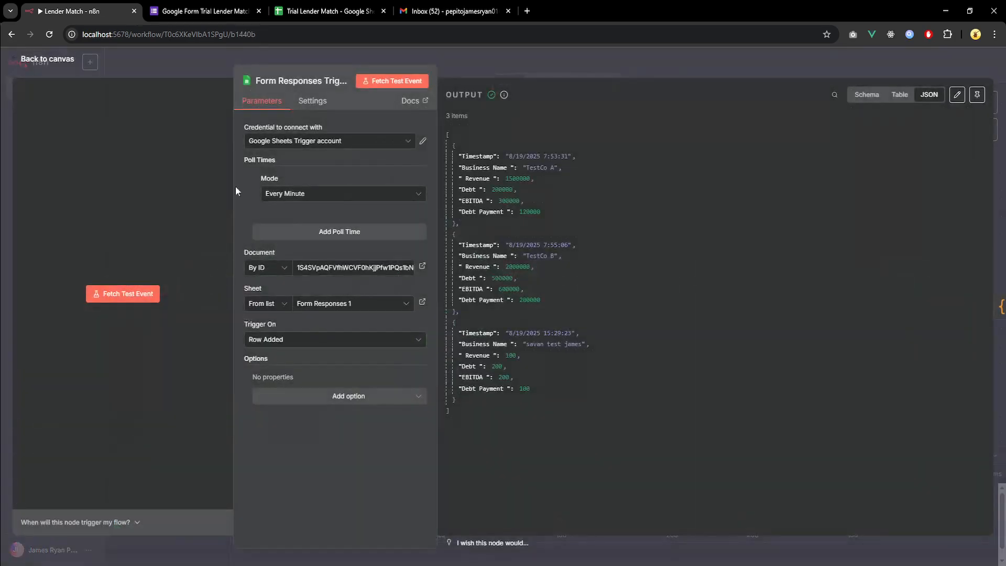
pyautogui.click(52, 58)
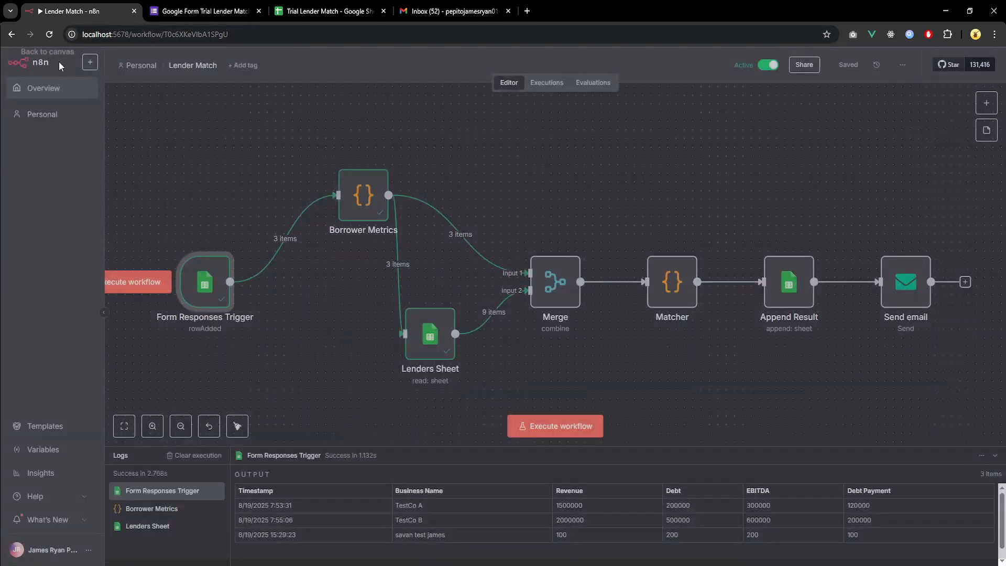
pyautogui.doubleClick(431, 331)
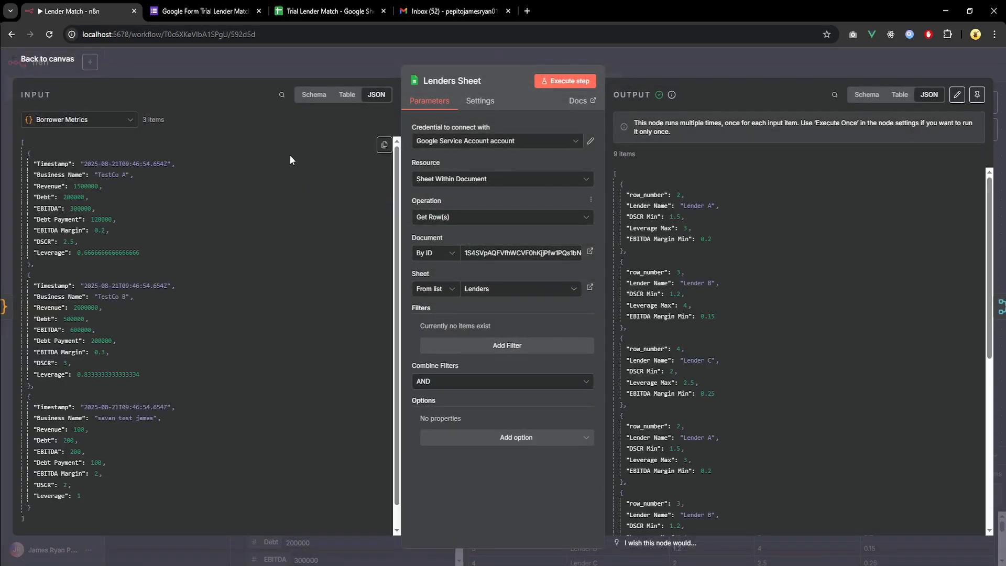
pyautogui.click(67, 60)
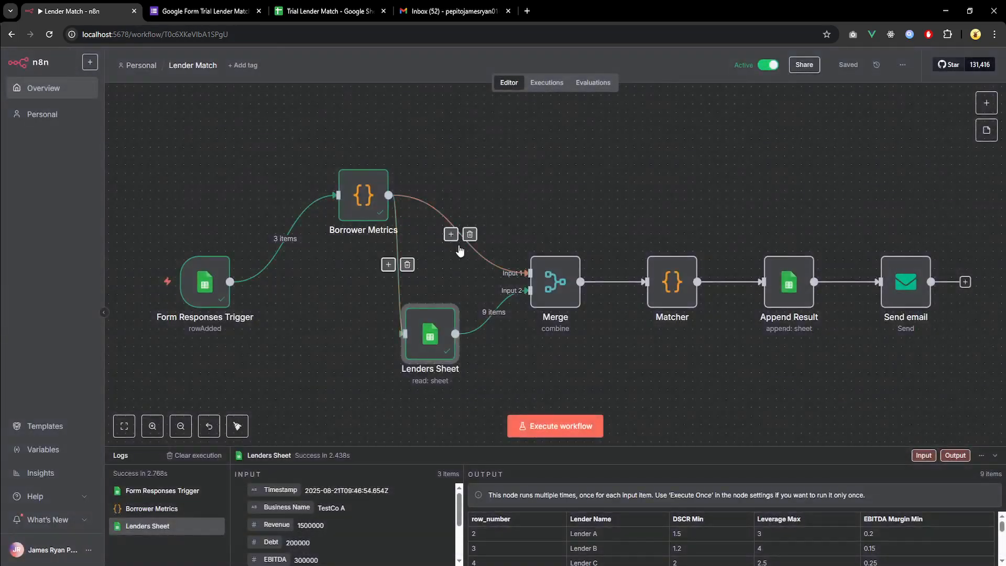
# Step: Execute the Merge node and highlight the revenue line of the first merged record in the output
pyautogui.doubleClick(556, 282)
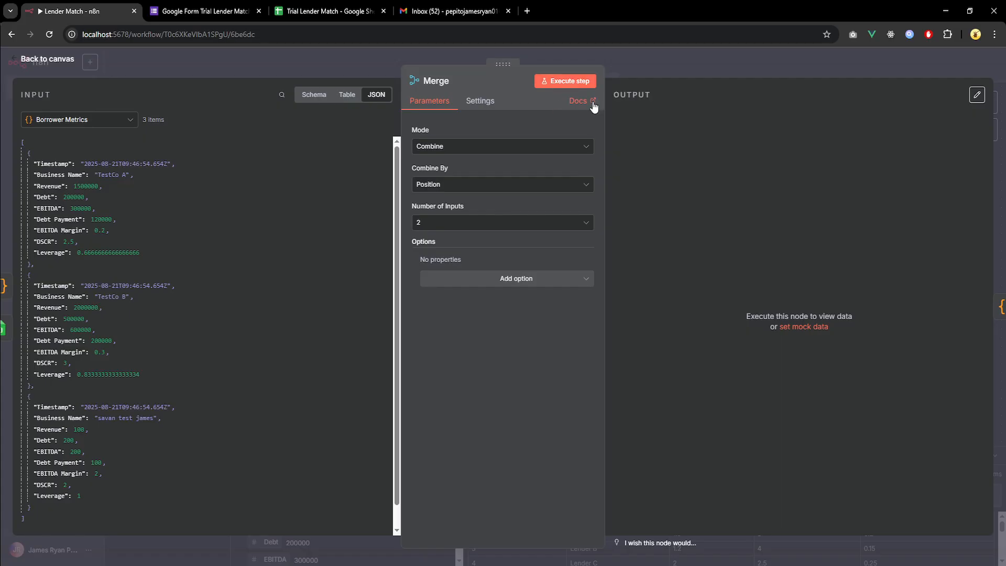
pyautogui.click(577, 82)
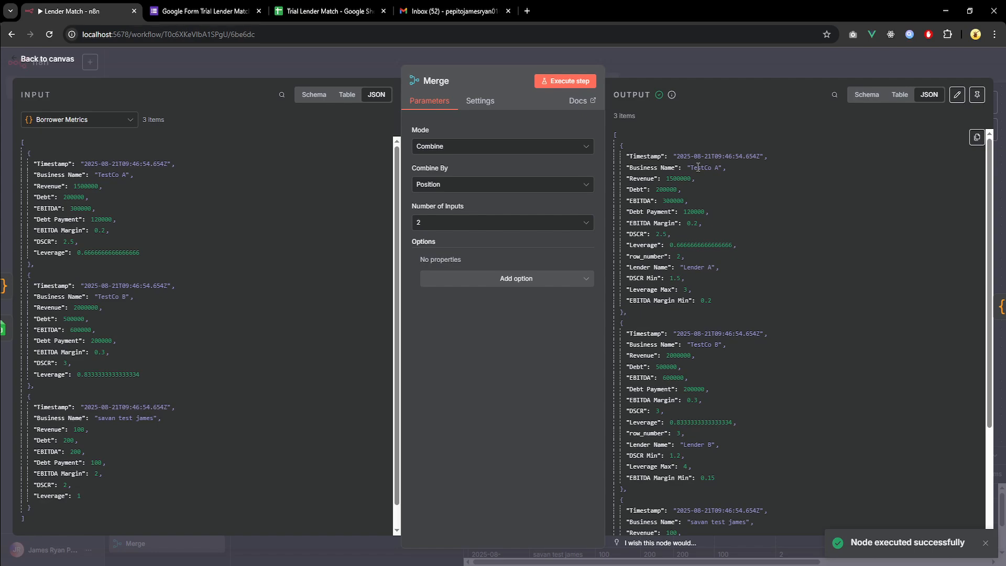
pyautogui.moveTo(716, 161); pyautogui.dragTo(718, 180)
pyautogui.click(686, 184)
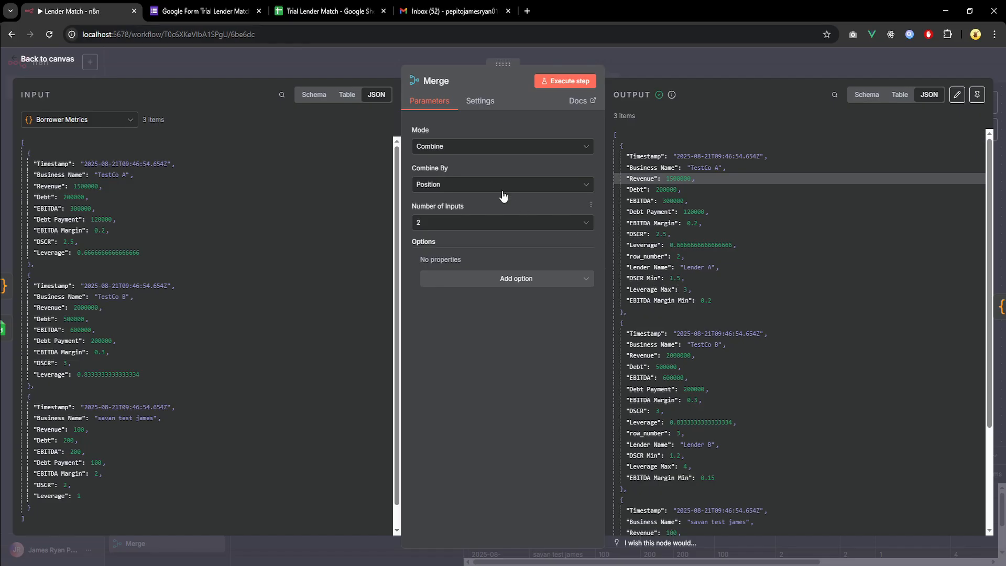
# Step: Inspect the Merge node's mode and combine-by choices, keeping Combine and Position
pyautogui.click(474, 149)
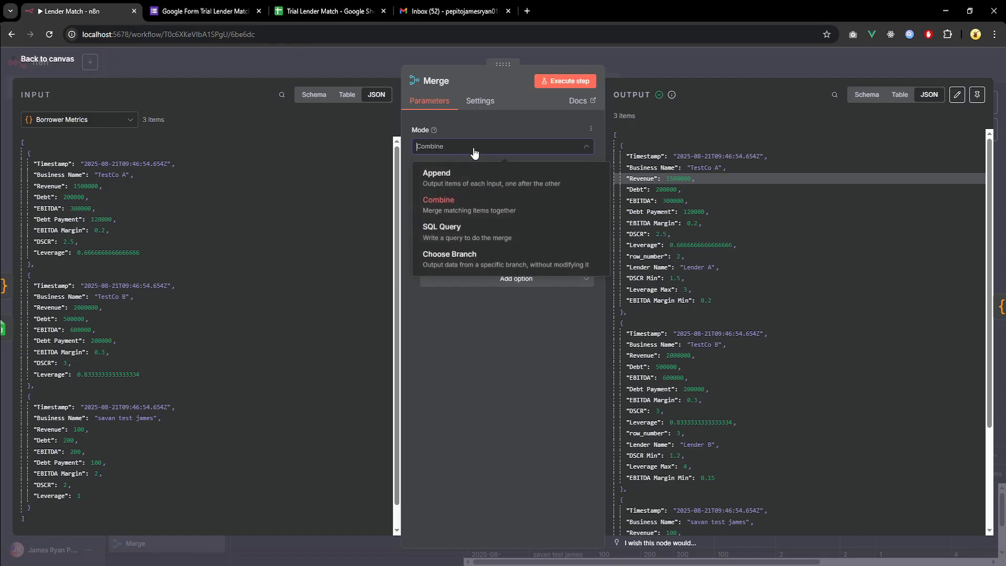
pyautogui.click(494, 210)
pyautogui.click(494, 187)
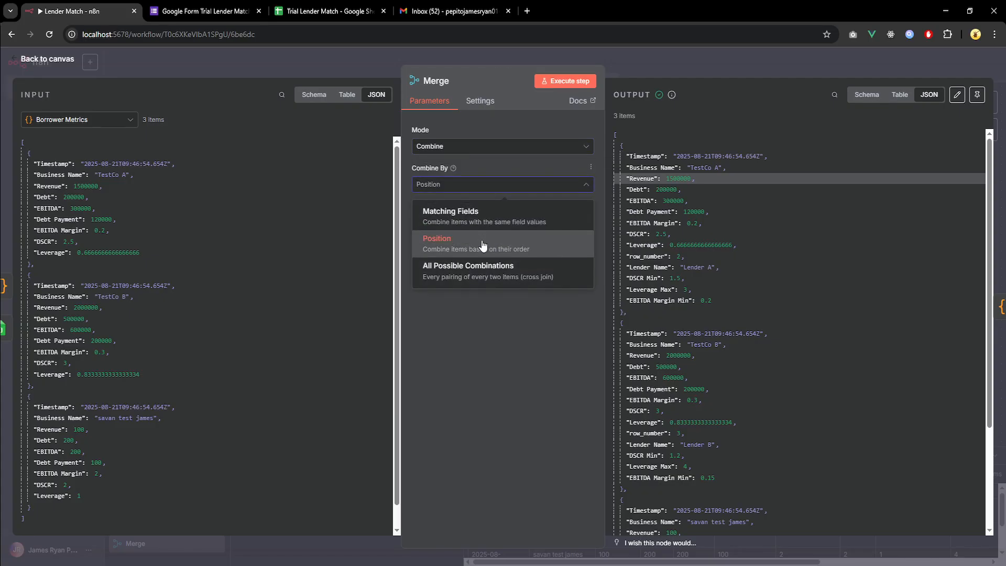
pyautogui.click(487, 242)
pyautogui.click(490, 185)
pyautogui.click(766, 203)
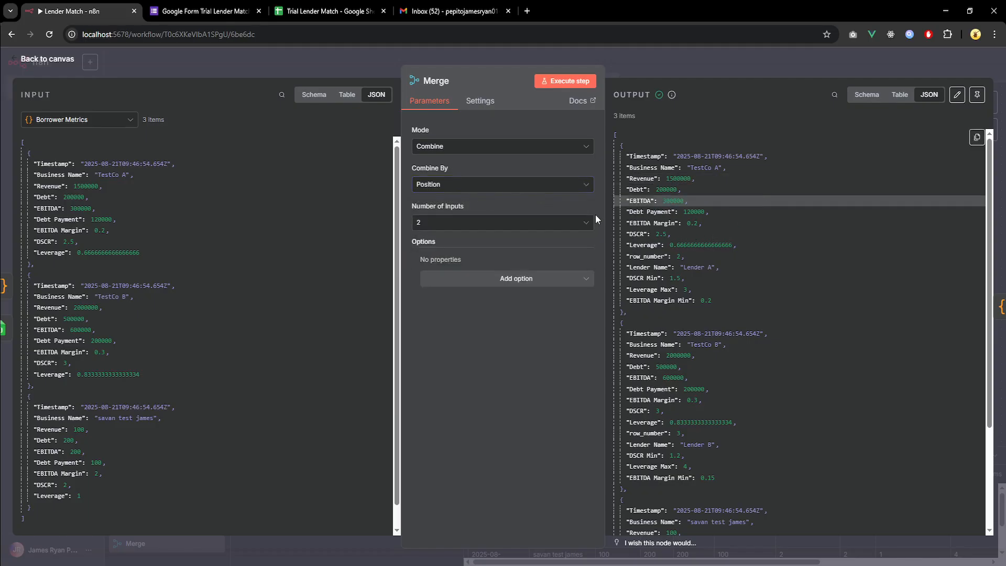
# Step: Inspect the Merge node's choices for the number of inputs, keeping 2, and return to the canvas
pyautogui.click(497, 224)
pyautogui.click(496, 227)
pyautogui.click(459, 225)
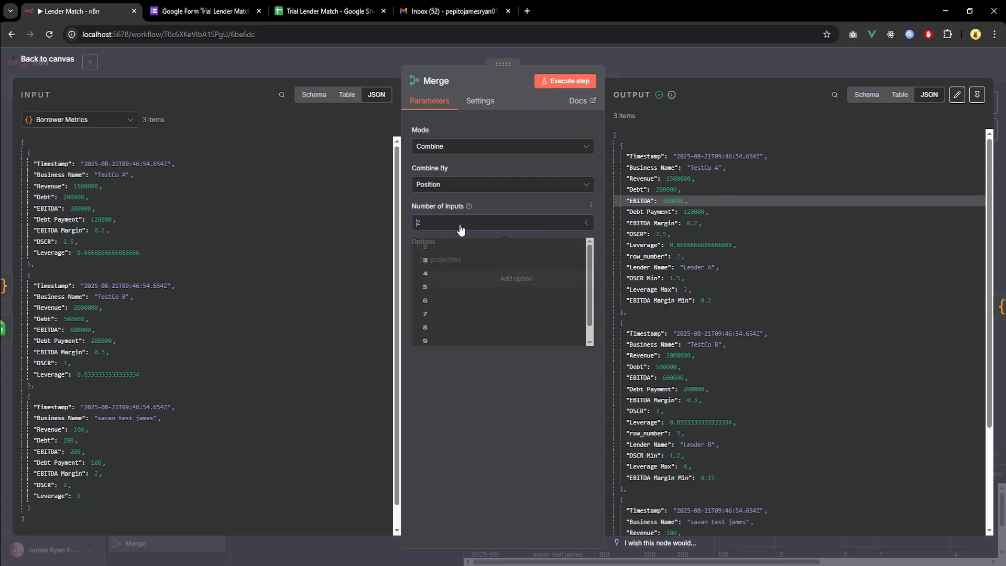
pyautogui.click(472, 256)
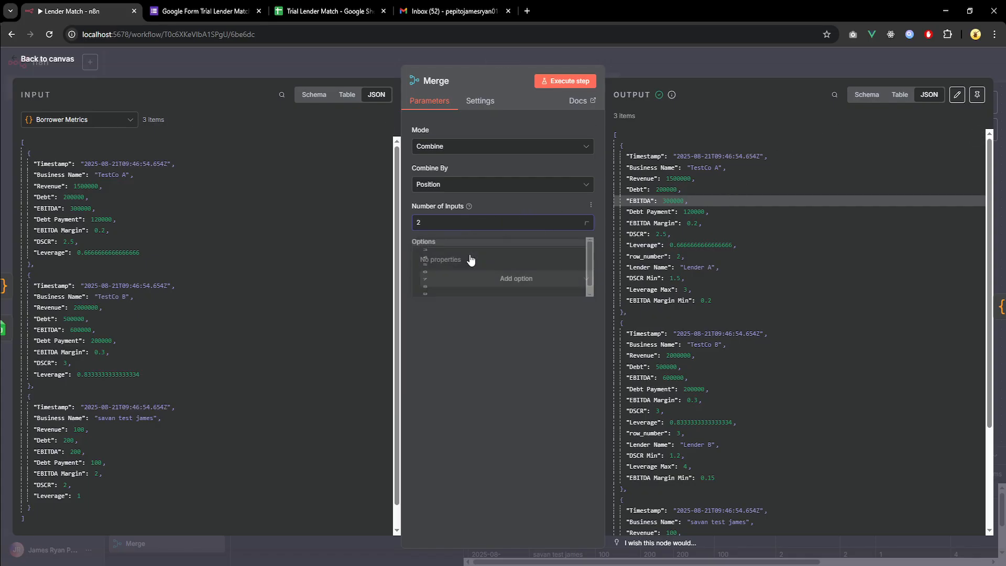
pyautogui.click(52, 62)
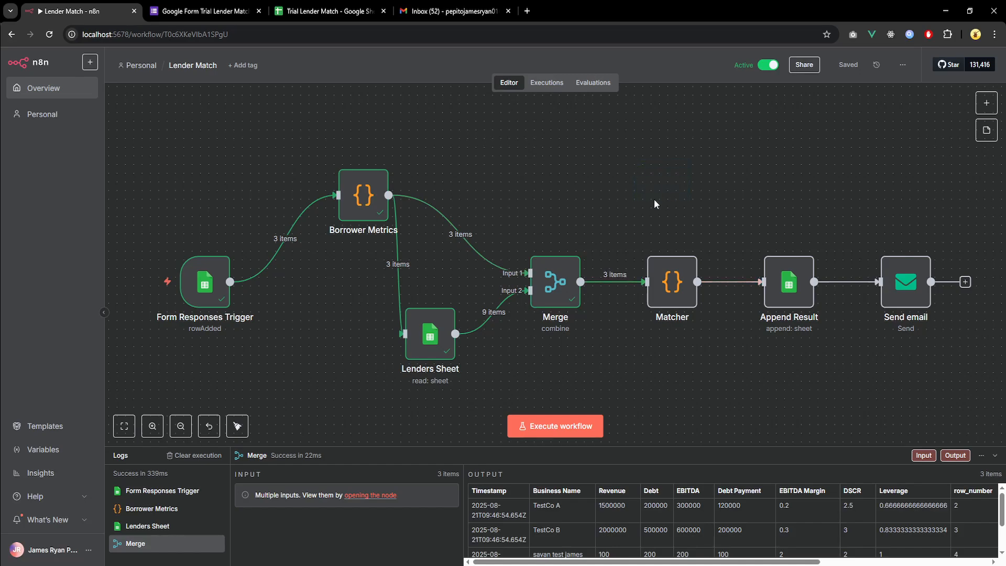
# Step: Review the Matcher node's JavaScript, execute the node and examine the matched lenders for each business in the output
pyautogui.doubleClick(672, 285)
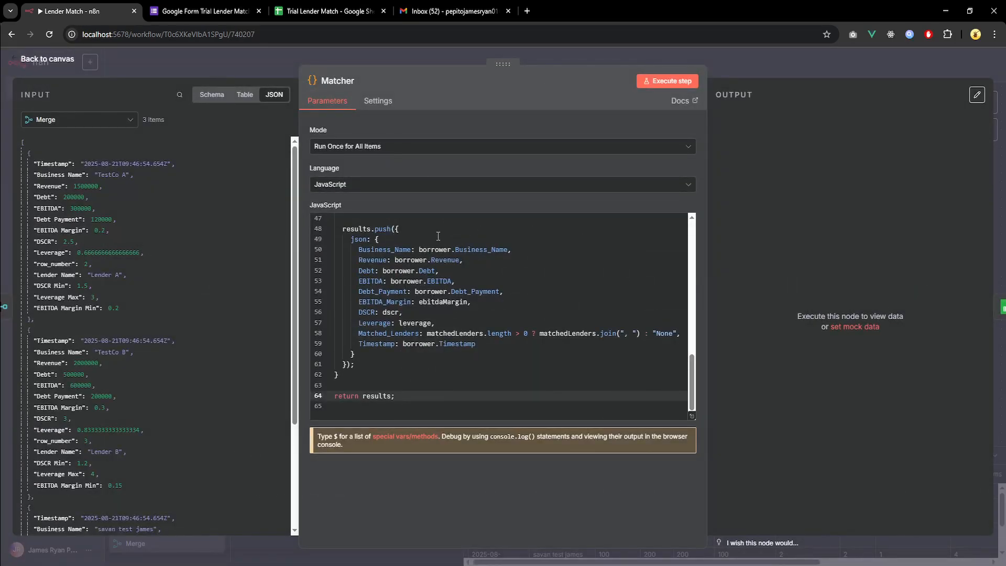
pyautogui.scroll(6, 393, 288)
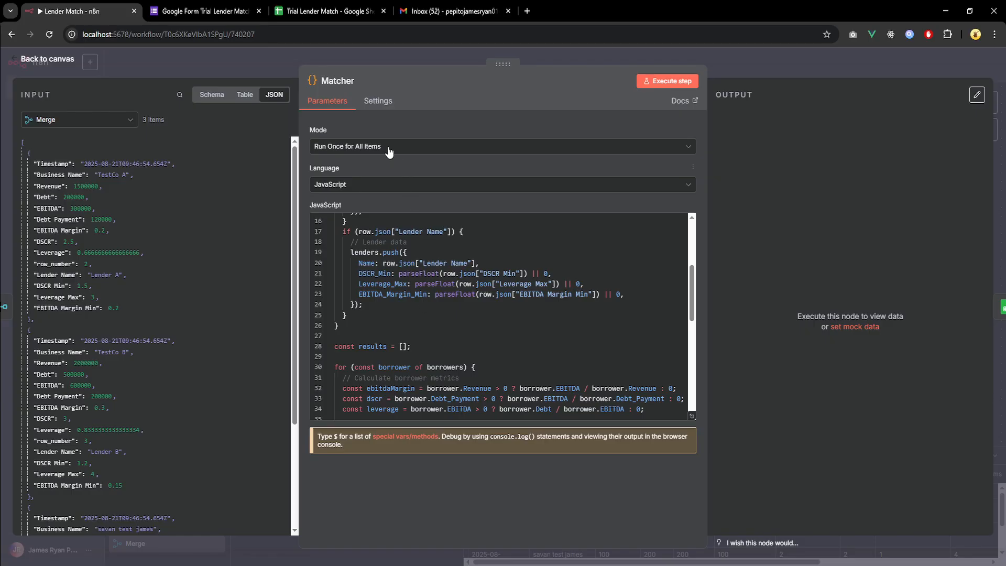
pyautogui.click(662, 81)
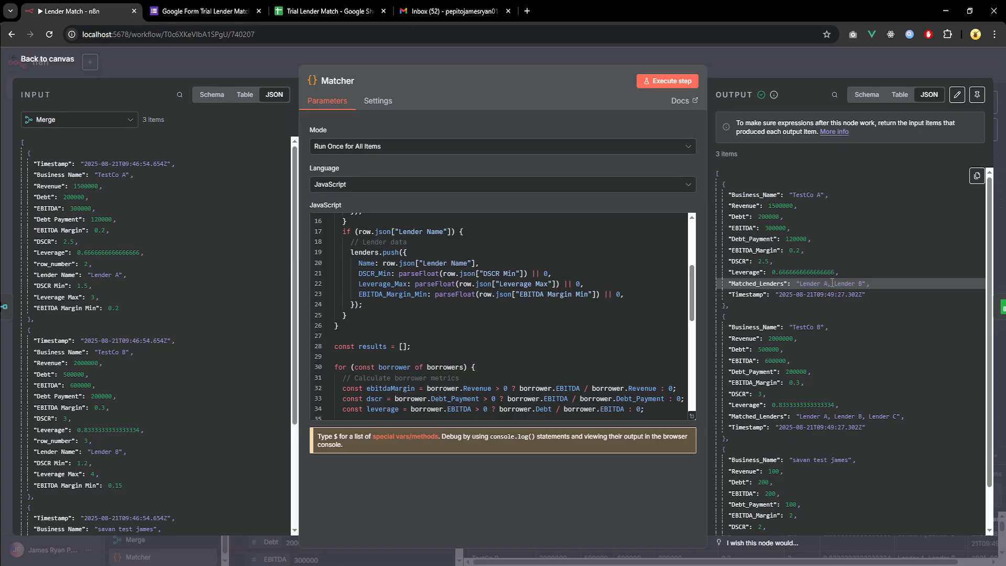
pyautogui.moveTo(833, 283); pyautogui.dragTo(857, 286)
pyautogui.scroll(-2, 830, 300)
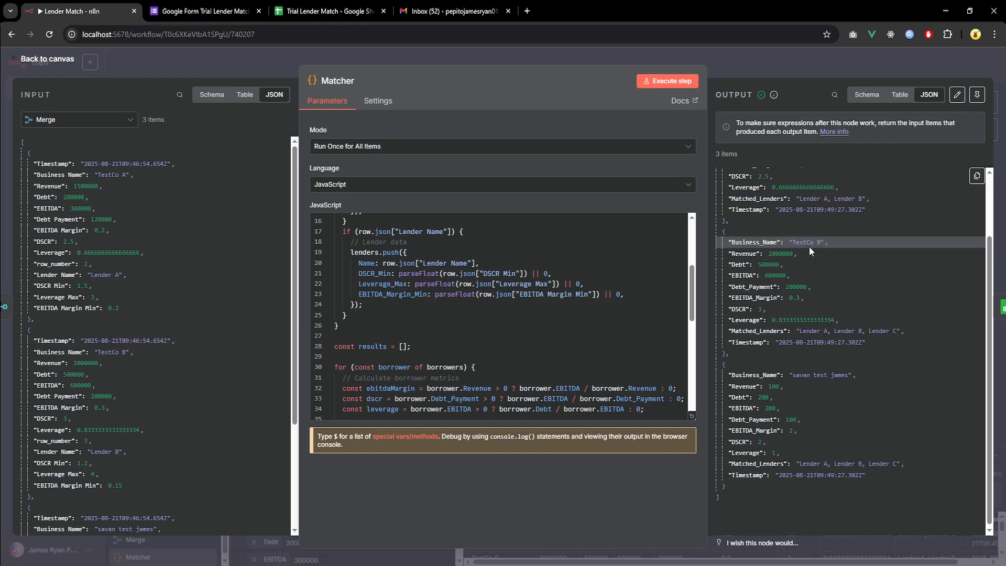
# Step: Compare TestCo B's matched lenders in the Matcher output with the criteria in the spreadsheet's Lenders sheet, and return to the canvas
pyautogui.moveTo(789, 242); pyautogui.dragTo(821, 243)
pyautogui.click(807, 336)
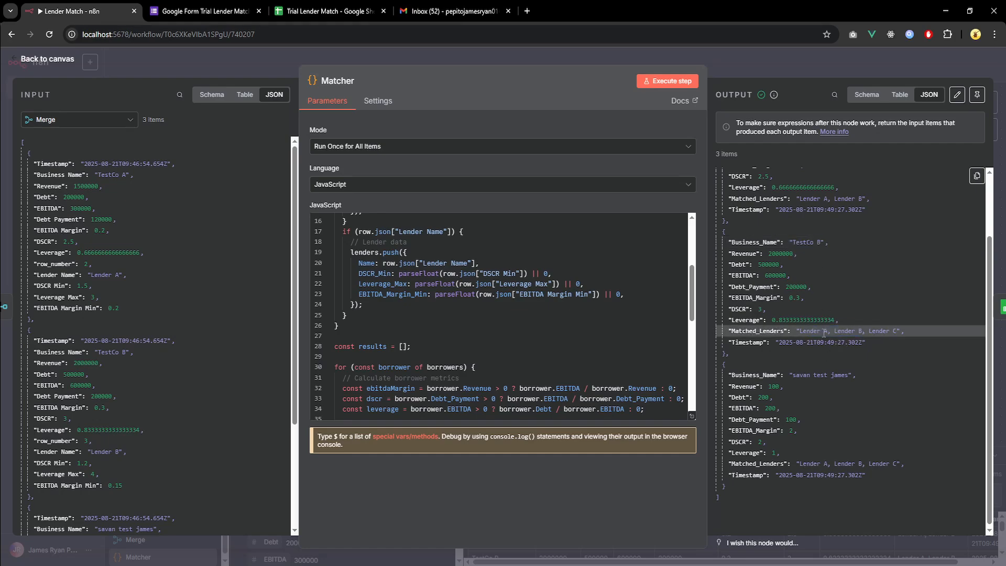
pyautogui.click(330, 11)
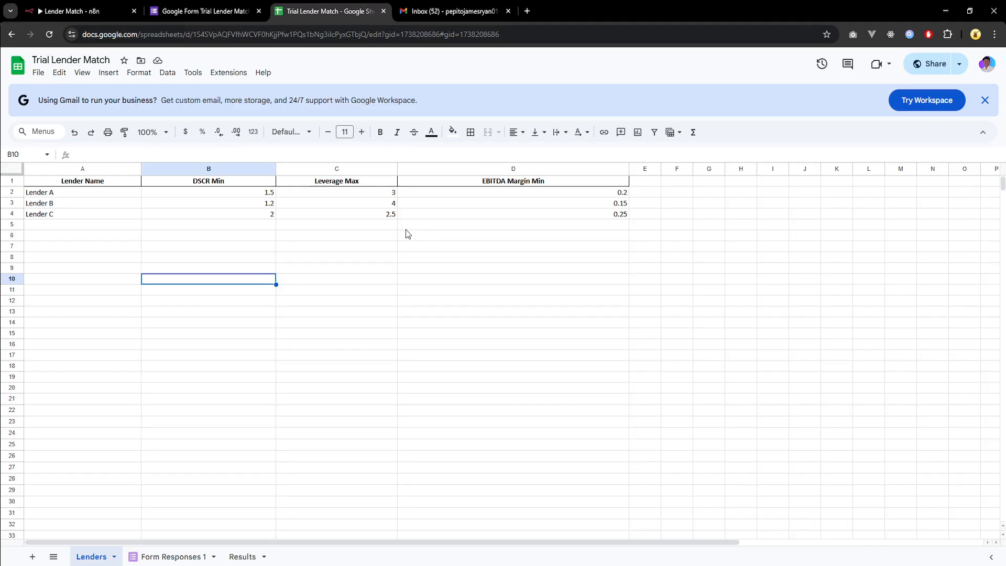
pyautogui.click(485, 206)
pyautogui.click(495, 237)
pyautogui.click(79, 11)
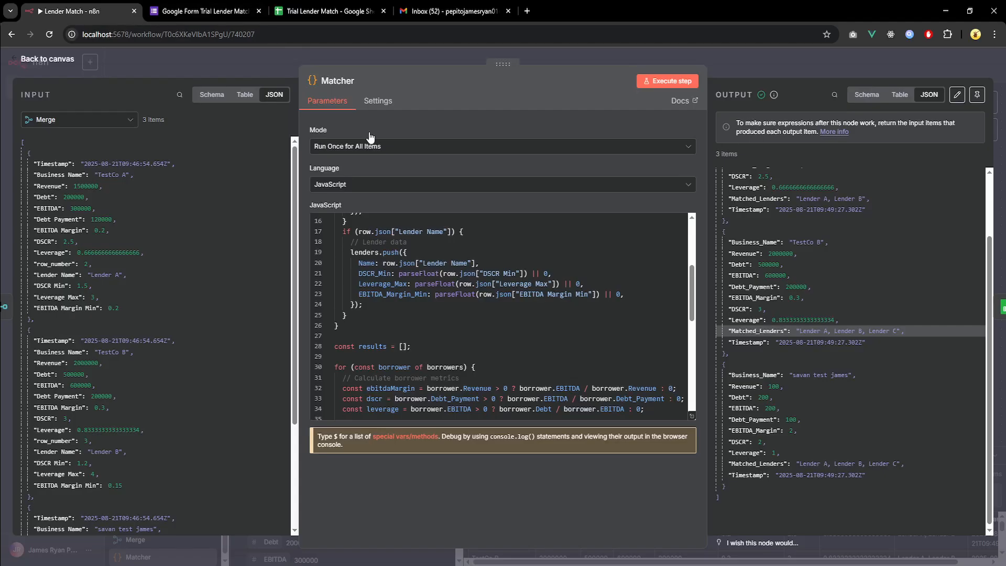
pyautogui.click(46, 62)
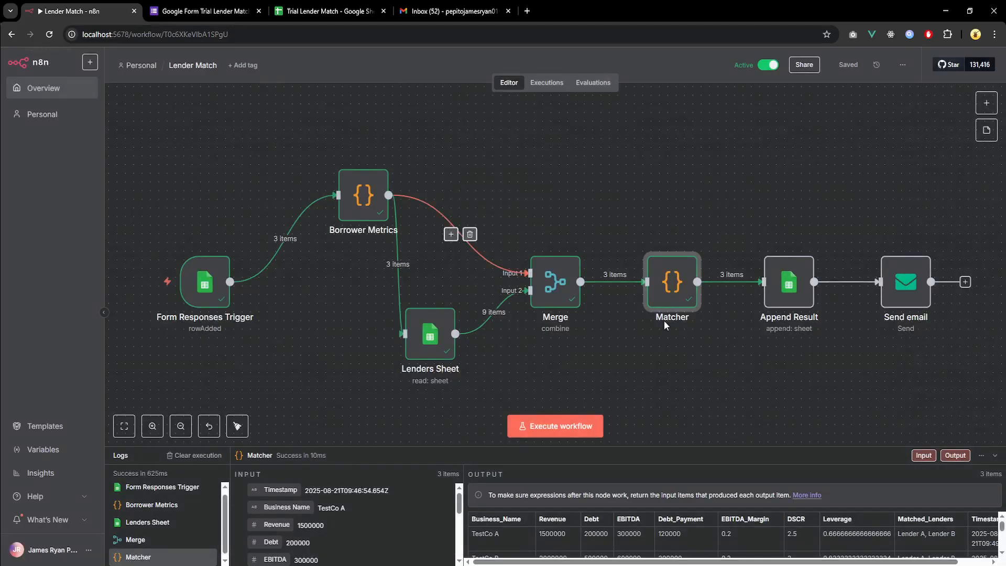
# Step: Open the Append Result node, look over the target Results sheet in the spreadsheet, and execute the node
pyautogui.doubleClick(785, 292)
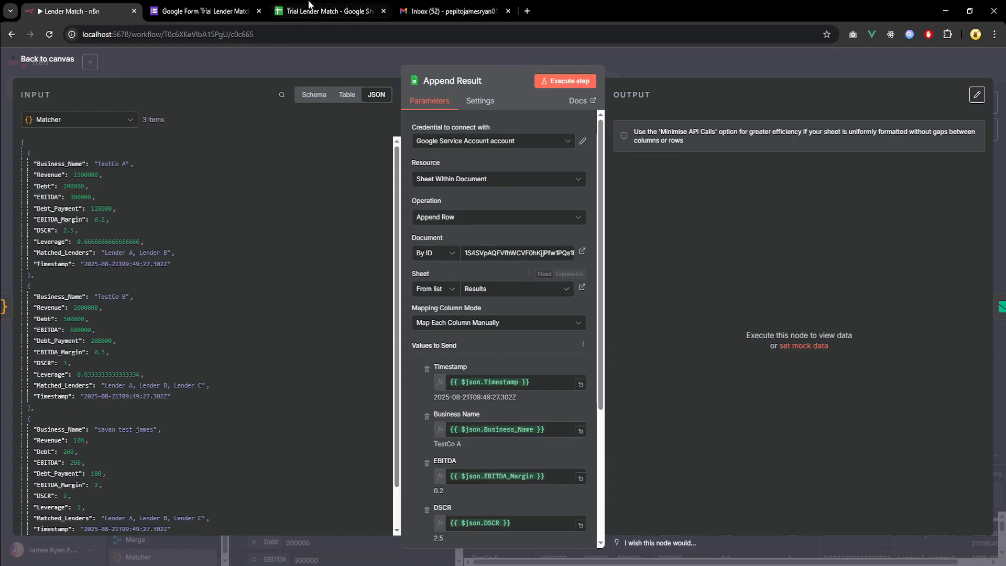
pyautogui.click(325, 11)
pyautogui.click(247, 560)
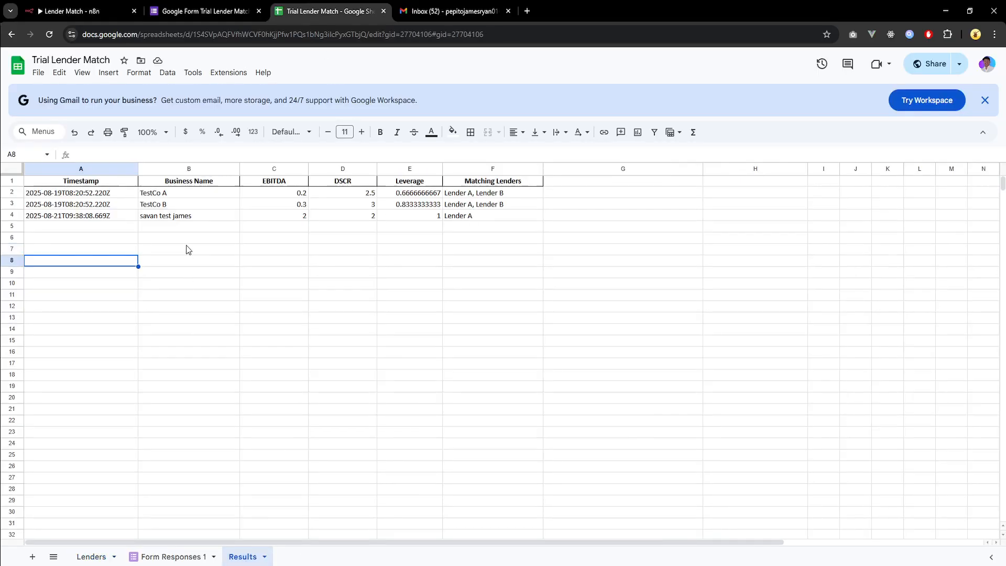
pyautogui.click(99, 227)
pyautogui.click(118, 5)
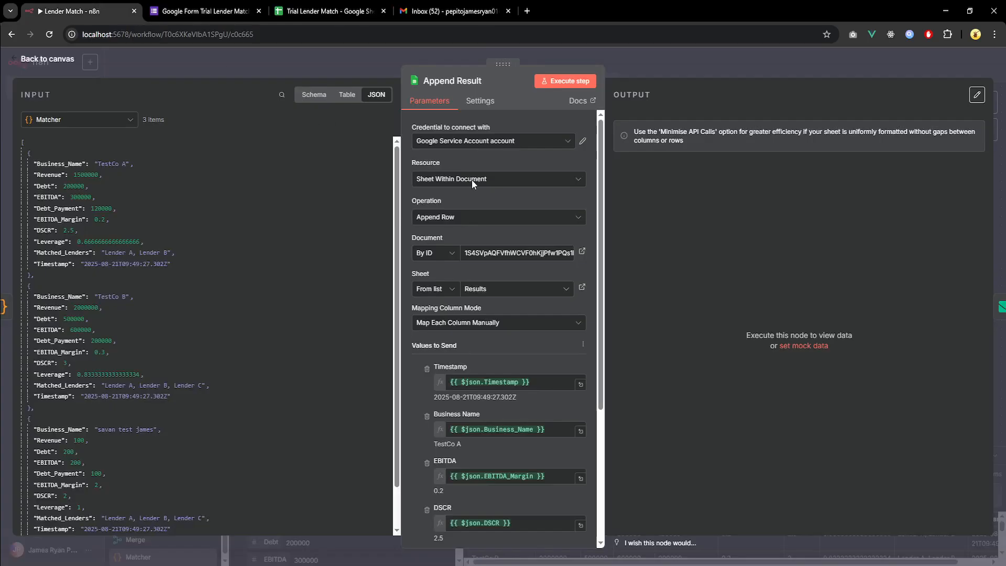
pyautogui.click(561, 83)
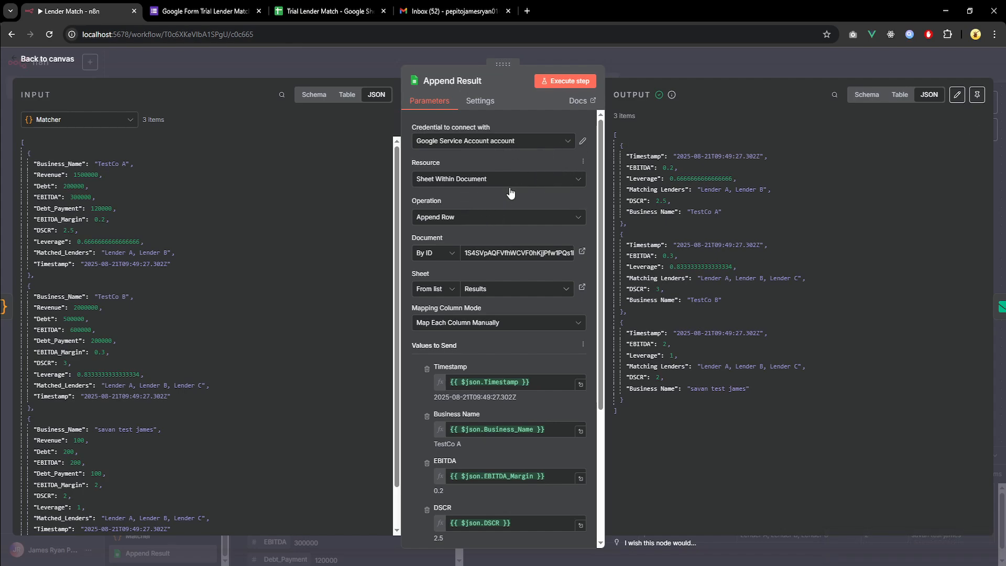
# Step: Review the Append Result column mappings, compare the rows in the Results sheet with the node's output records, and return to the canvas
pyautogui.scroll(-4, 419, 356)
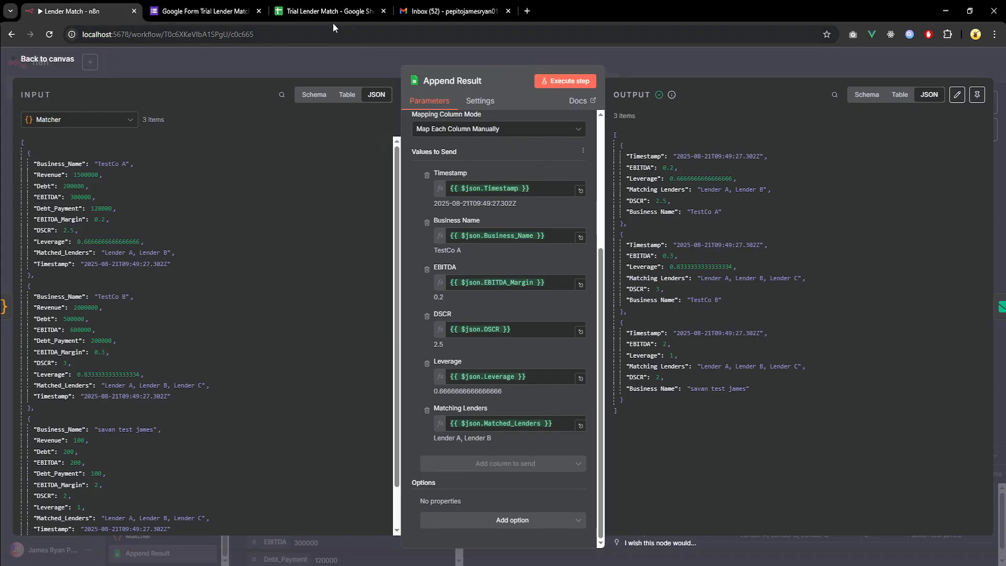
pyautogui.click(323, 11)
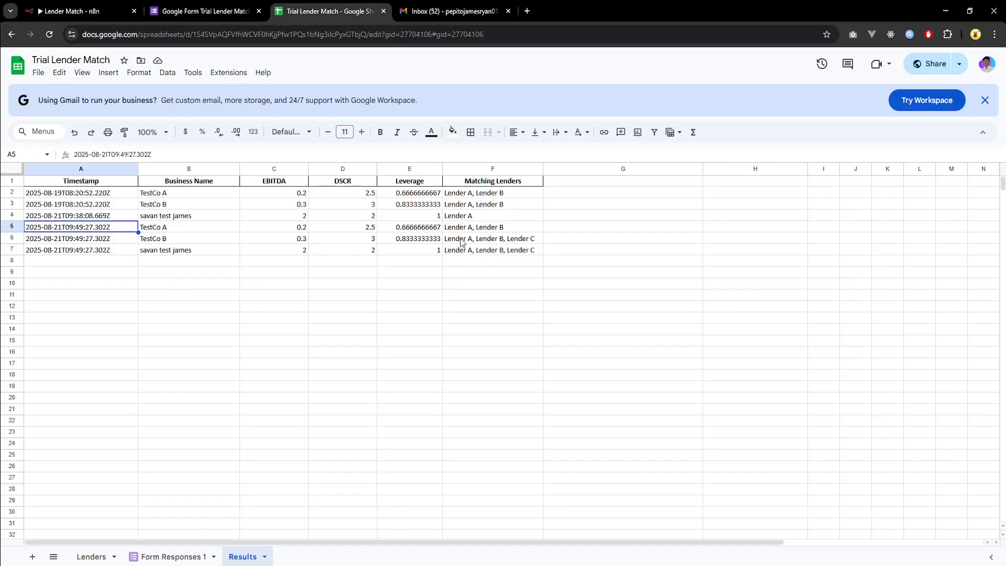
pyautogui.click(63, 10)
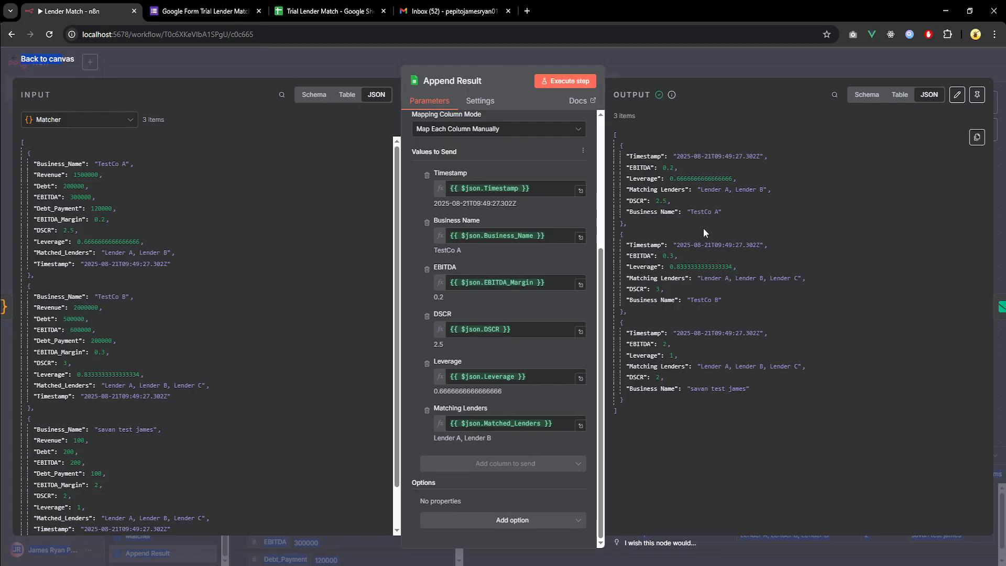
pyautogui.moveTo(621, 138); pyautogui.dragTo(712, 225)
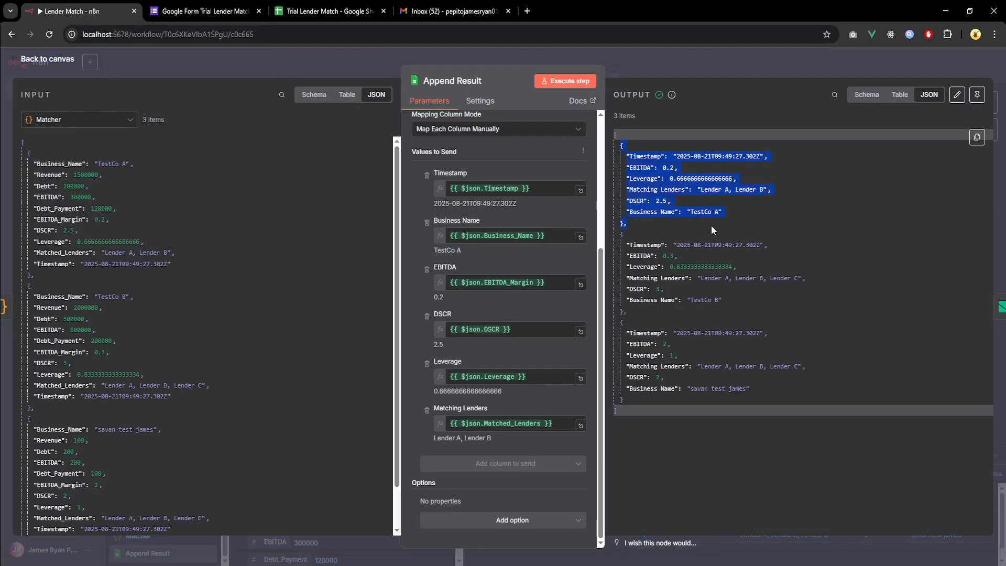
pyautogui.click(710, 226)
pyautogui.moveTo(657, 245); pyautogui.dragTo(713, 316)
pyautogui.click(713, 315)
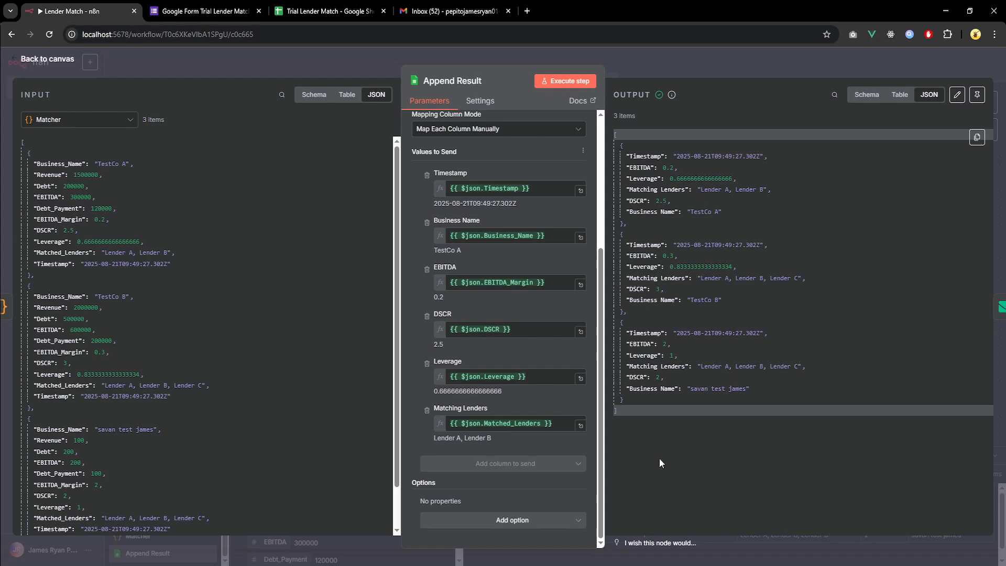
pyautogui.click(32, 60)
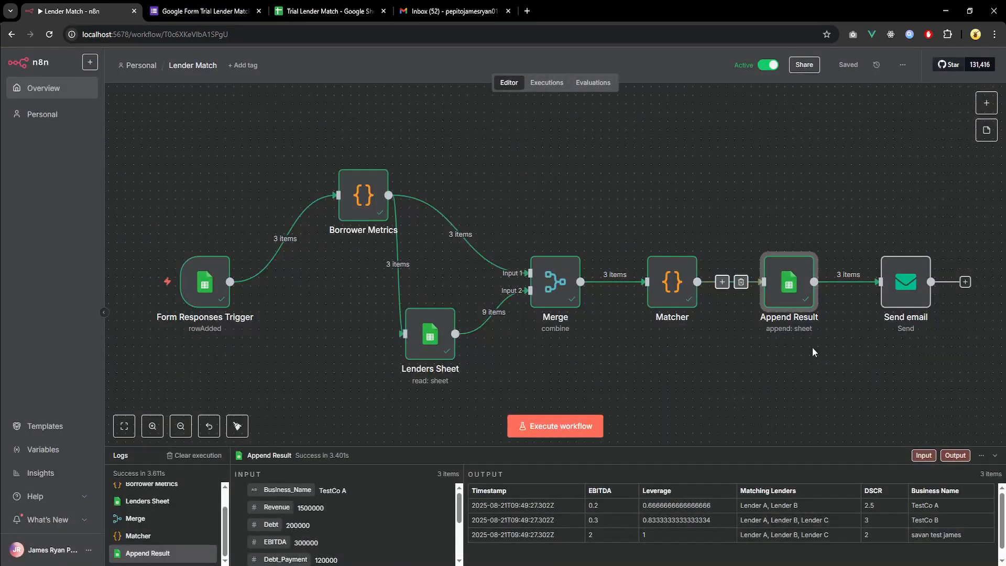
# Step: Open the Send email node, review its sender, recipient and HTML body, and execute the node
pyautogui.doubleClick(906, 283)
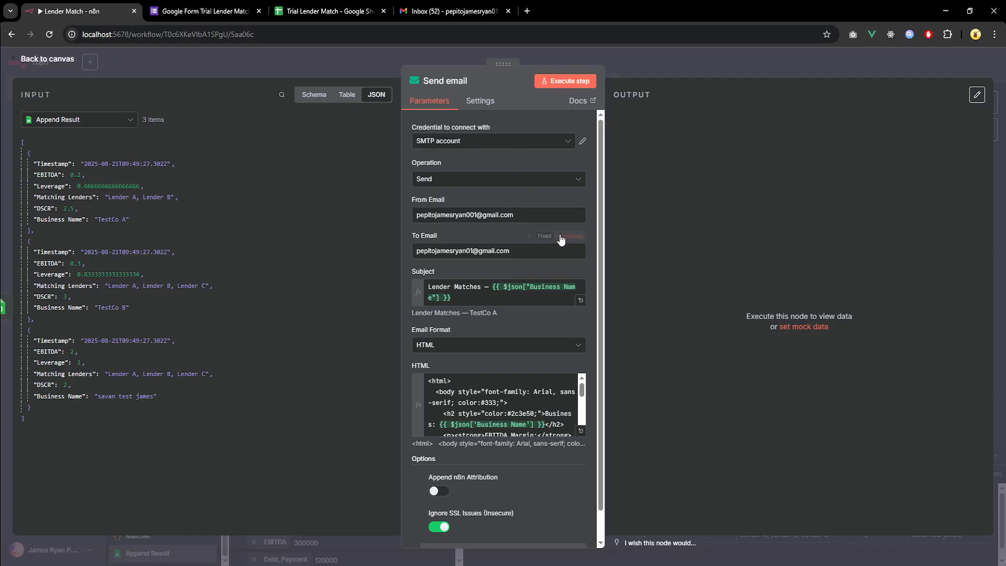
pyautogui.click(497, 215)
pyautogui.click(428, 251)
pyautogui.tripleClick(493, 251)
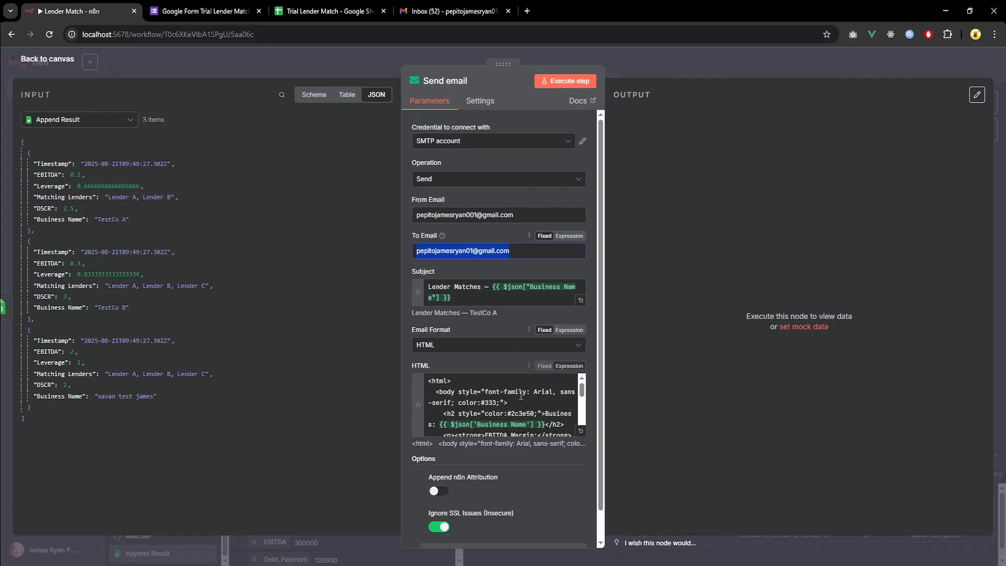
pyautogui.scroll(-3, 523, 389)
pyautogui.scroll(2, 523, 390)
pyautogui.click(559, 81)
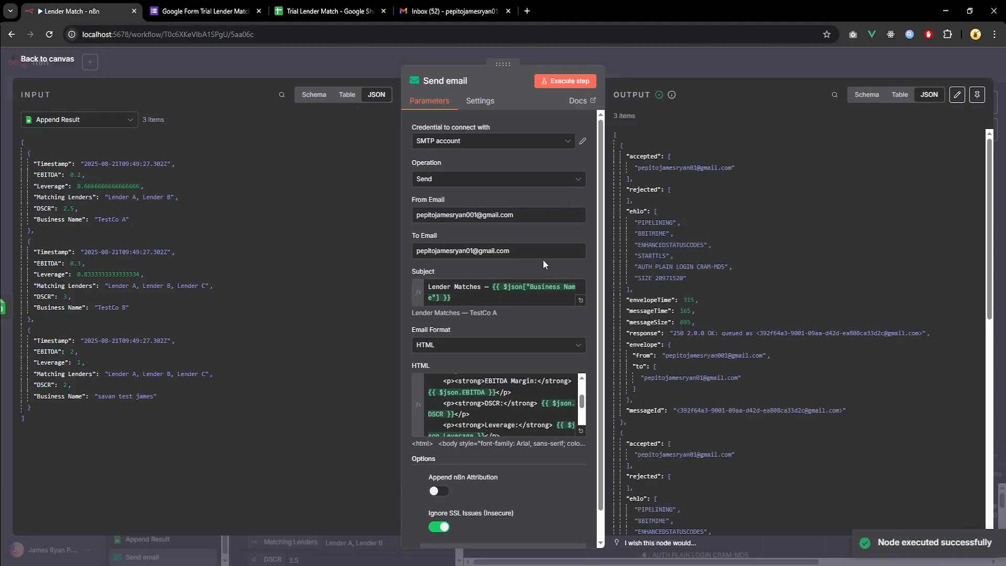
# Step: Switch to Gmail and check the business name and matching lenders in the newest TestCo A email
pyautogui.click(448, 11)
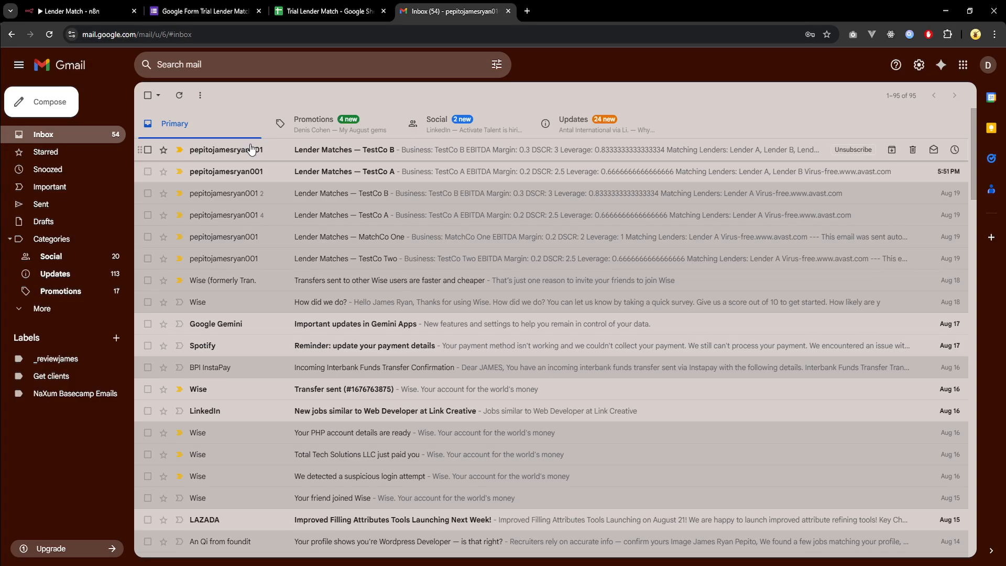
pyautogui.click(246, 174)
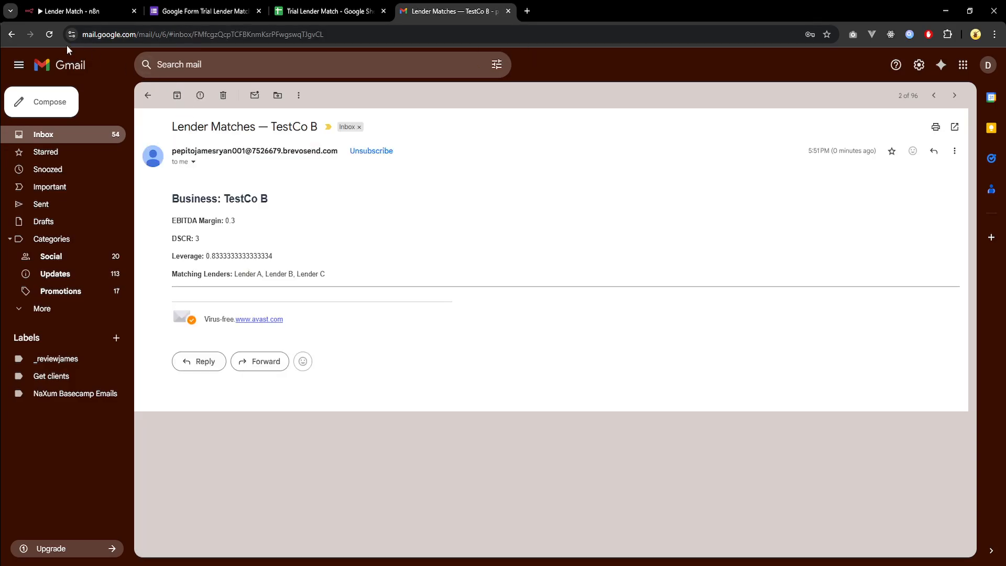
pyautogui.click(149, 101)
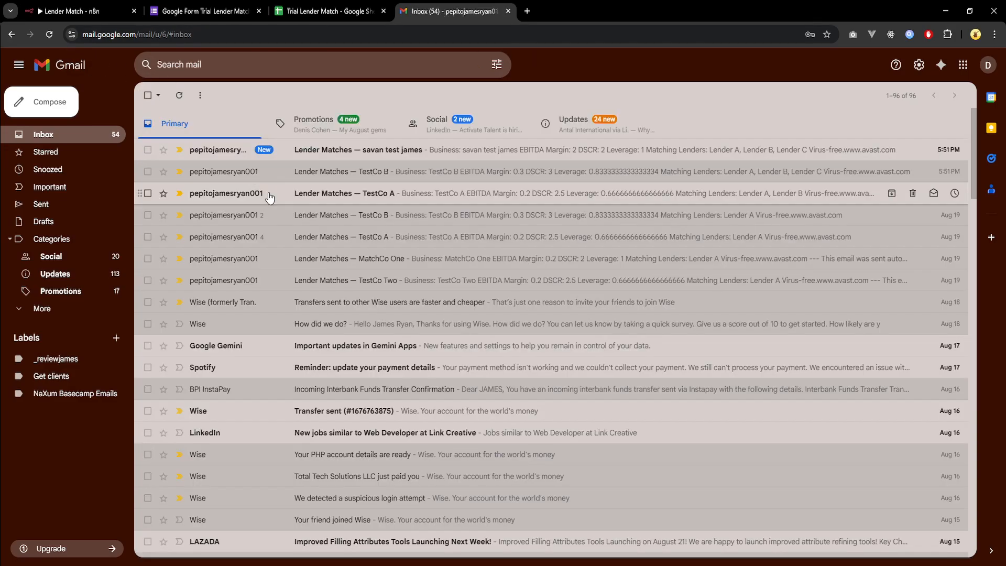
pyautogui.click(244, 192)
pyautogui.moveTo(235, 197); pyautogui.dragTo(293, 275)
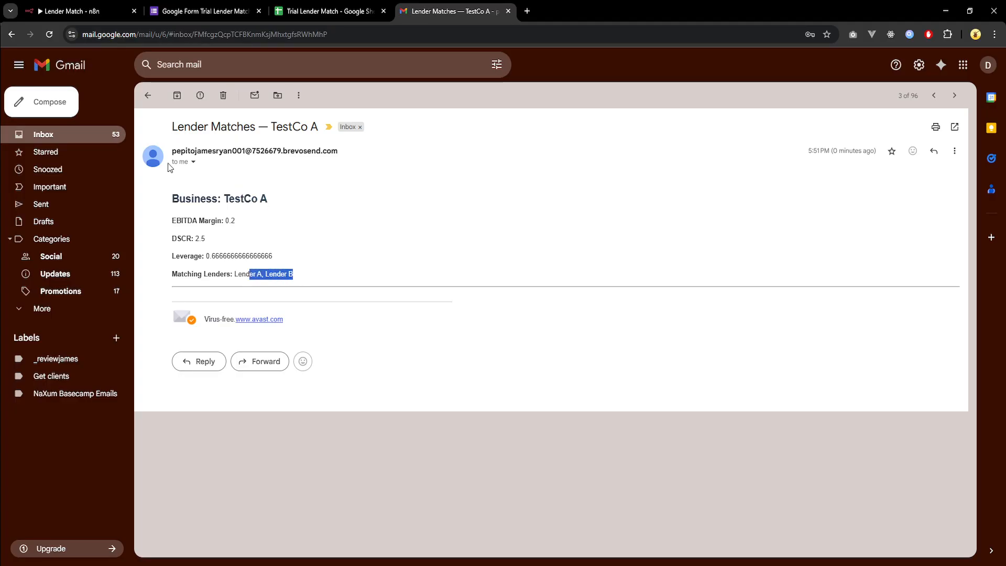
pyautogui.click(146, 96)
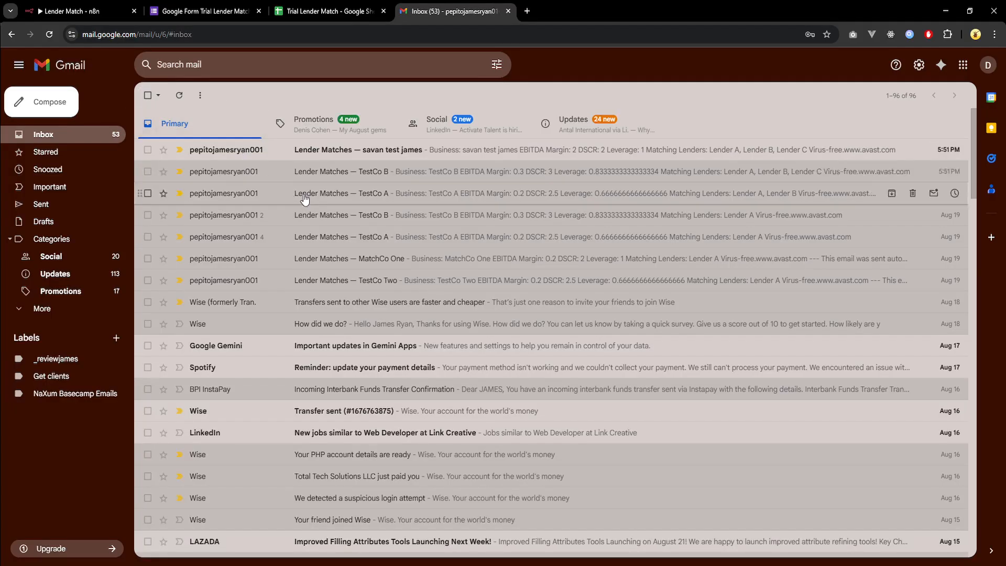
# Step: Check the business name and matching lenders in the newest TestCo B email
pyautogui.click(305, 171)
pyautogui.moveTo(225, 198); pyautogui.dragTo(287, 197)
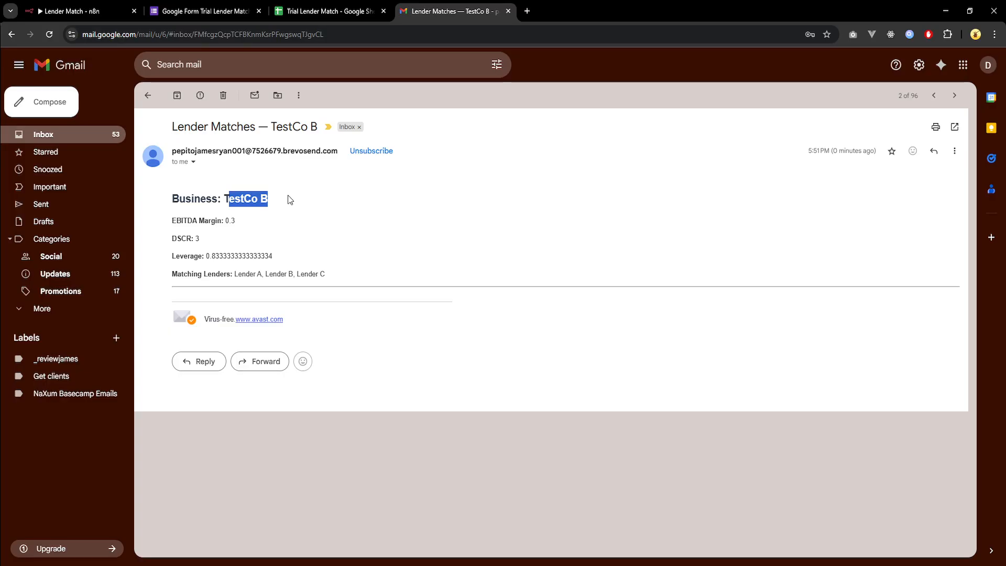
pyautogui.click(288, 204)
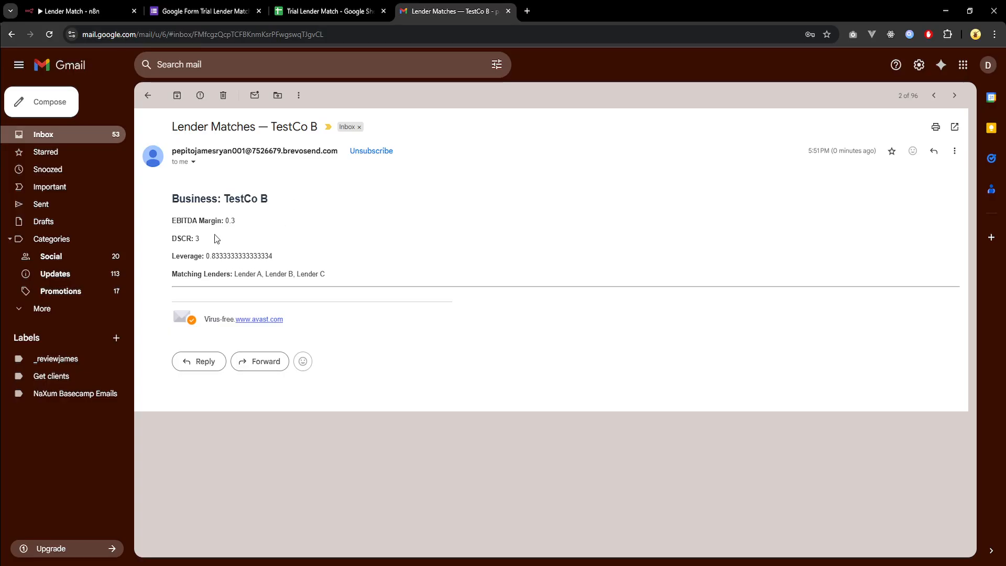
pyautogui.moveTo(238, 275); pyautogui.dragTo(321, 274)
pyautogui.click(145, 94)
pyautogui.click(267, 166)
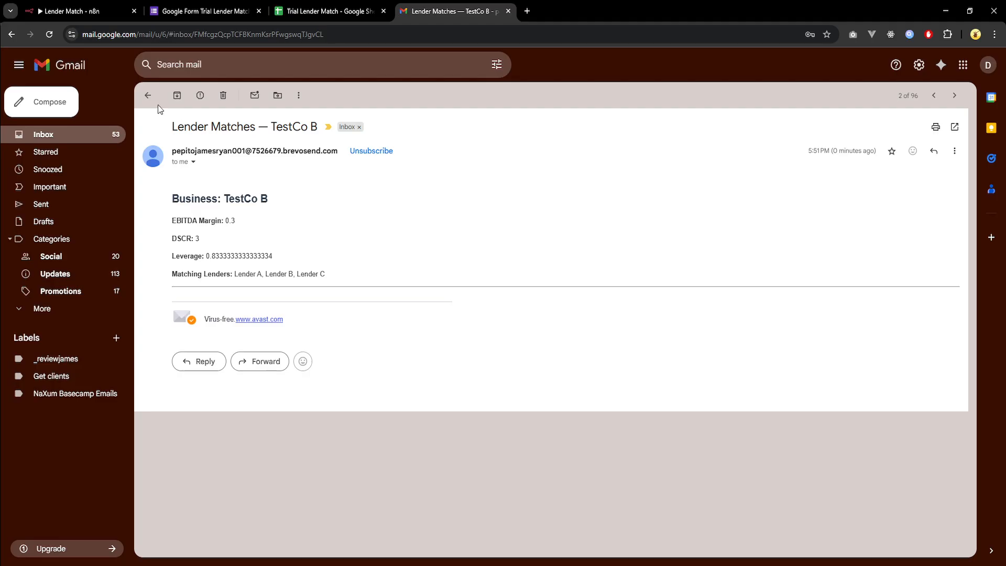
# Step: Examine the business name and matching lenders in the third test business's lender match email, and return to the inbox
pyautogui.click(148, 96)
pyautogui.click(229, 152)
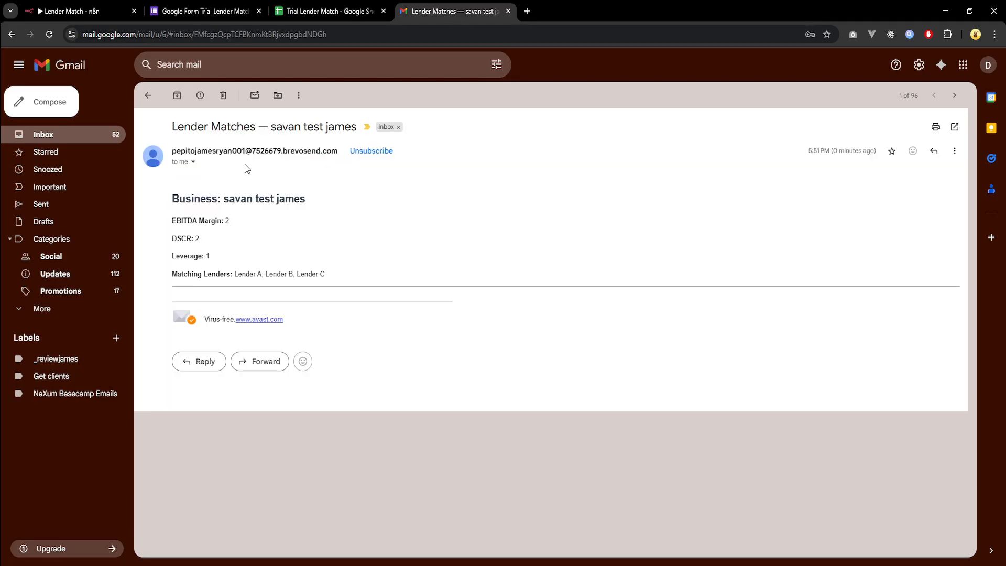
pyautogui.doubleClick(239, 198)
pyautogui.moveTo(276, 198); pyautogui.dragTo(268, 199)
pyautogui.click(224, 238)
pyautogui.moveTo(326, 274); pyautogui.dragTo(304, 274)
pyautogui.click(270, 195)
pyautogui.click(157, 95)
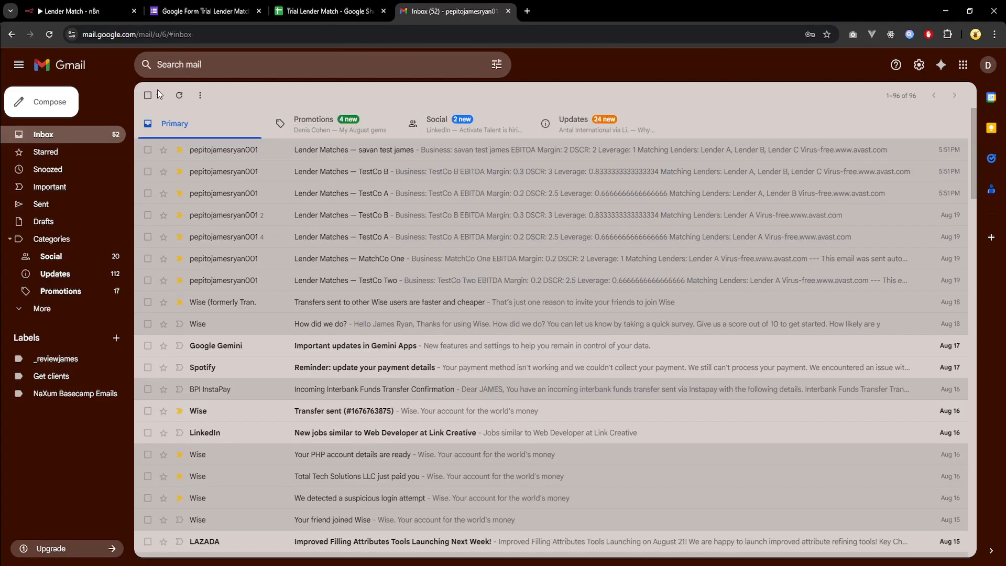
# Step: Switch back to n8n and look over the Send email node's remaining parameters and options
pyautogui.click(79, 10)
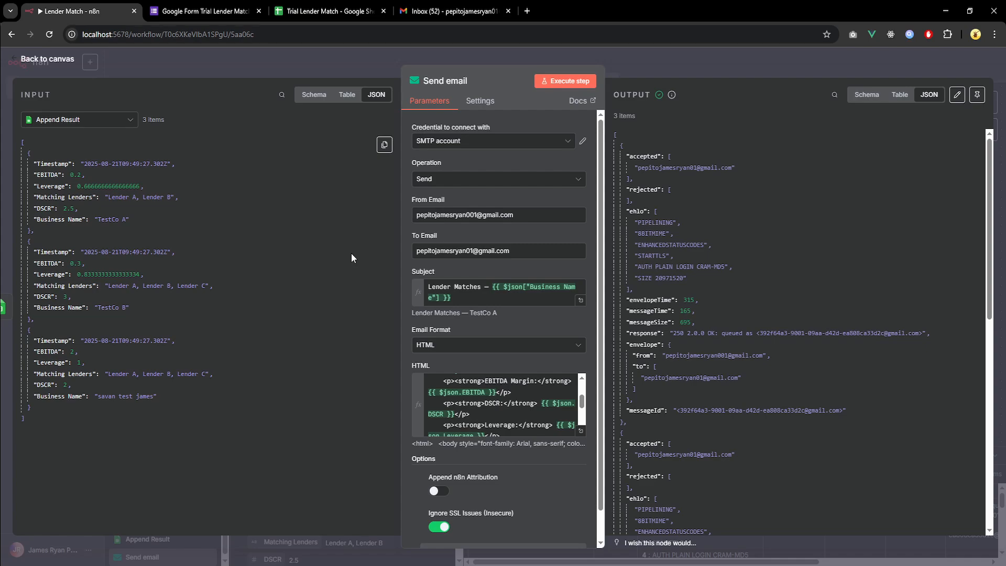
pyautogui.scroll(-1, 492, 329)
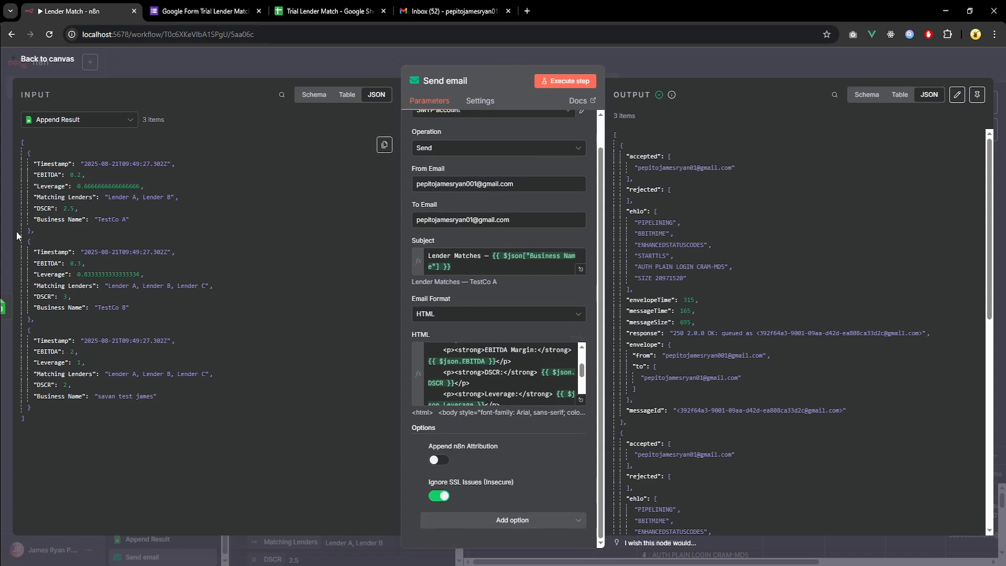